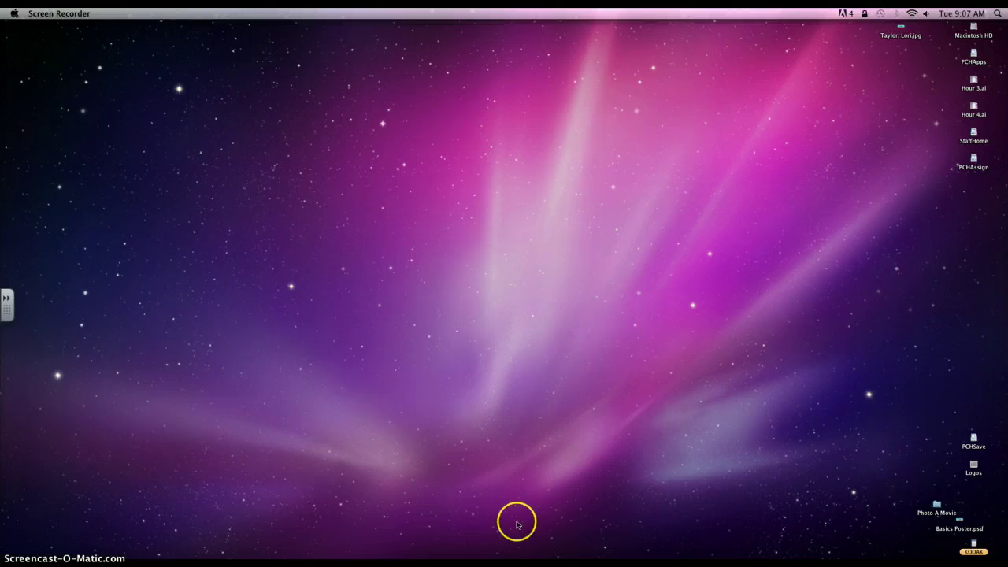
Bring Illustrator forward with the Hour 3.ai document showing its row of five circles.
mouse_move(562, 560)
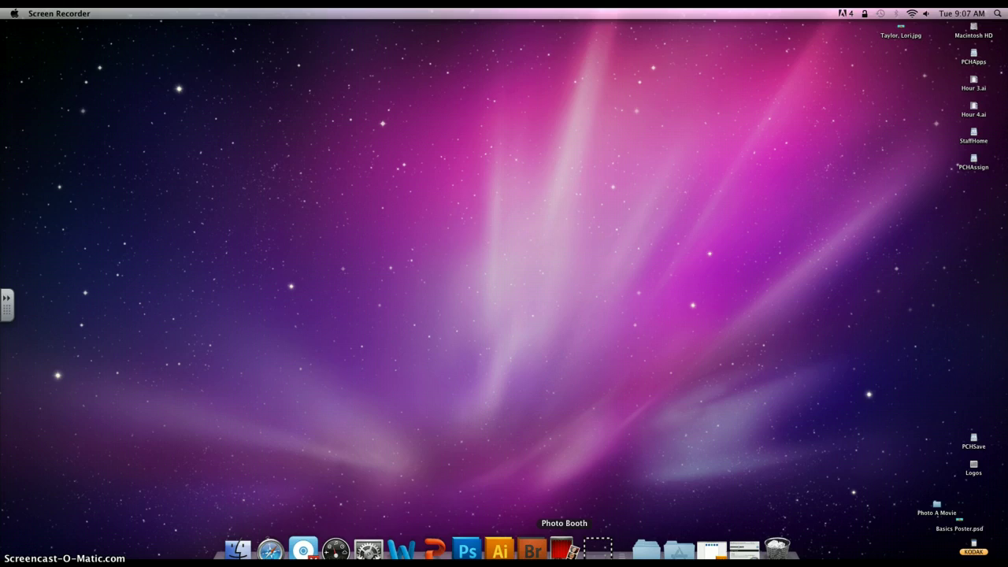
left_click(499, 551)
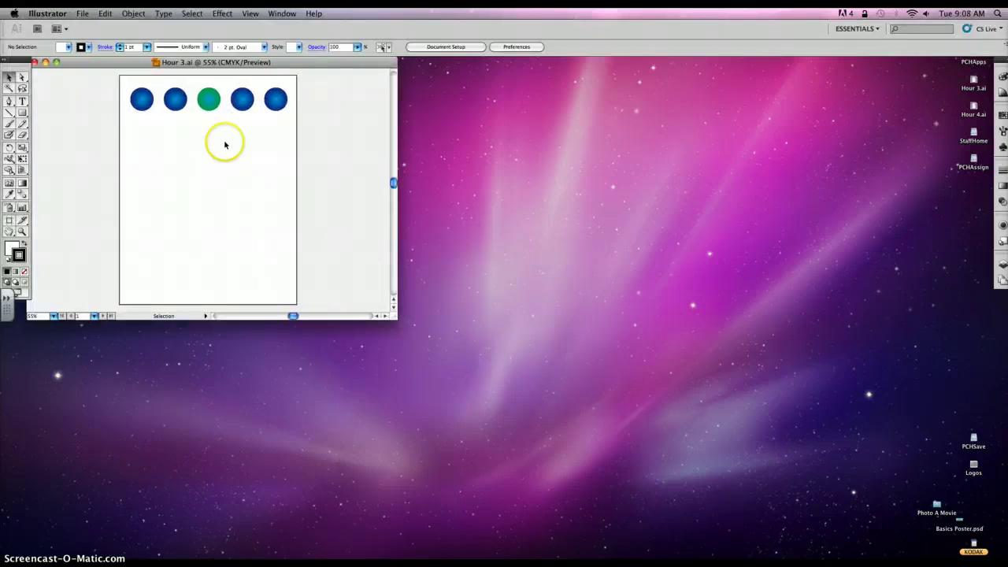
Minimize Hour 3.ai and create a new Letter-size print document named 'Practice'.
left_click(45, 62)
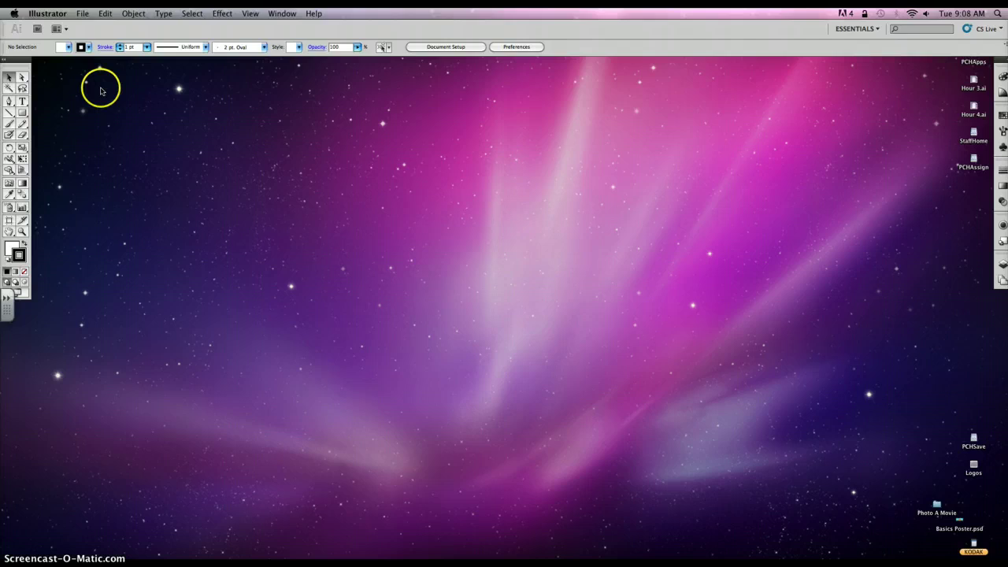
left_click(81, 13)
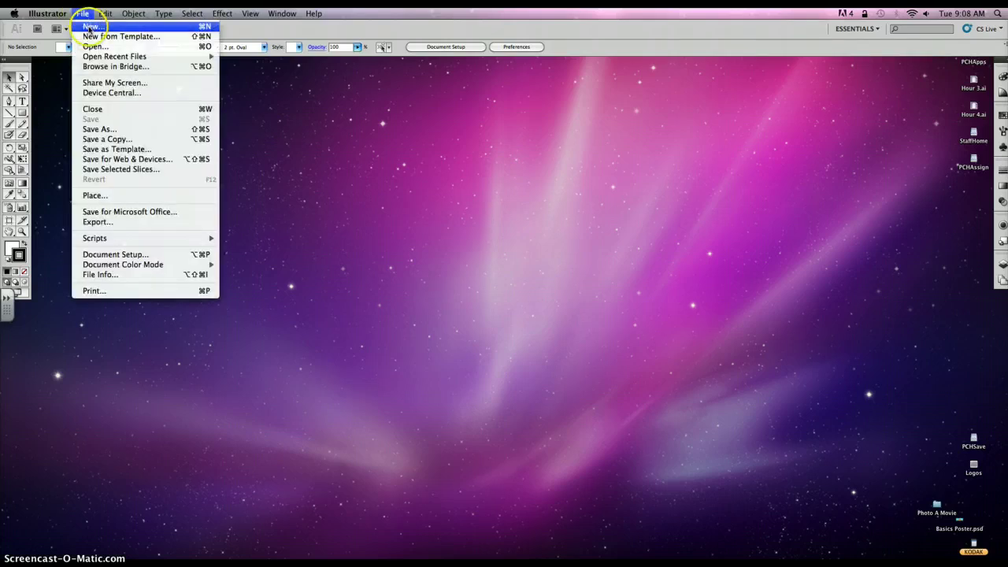
left_click(89, 27)
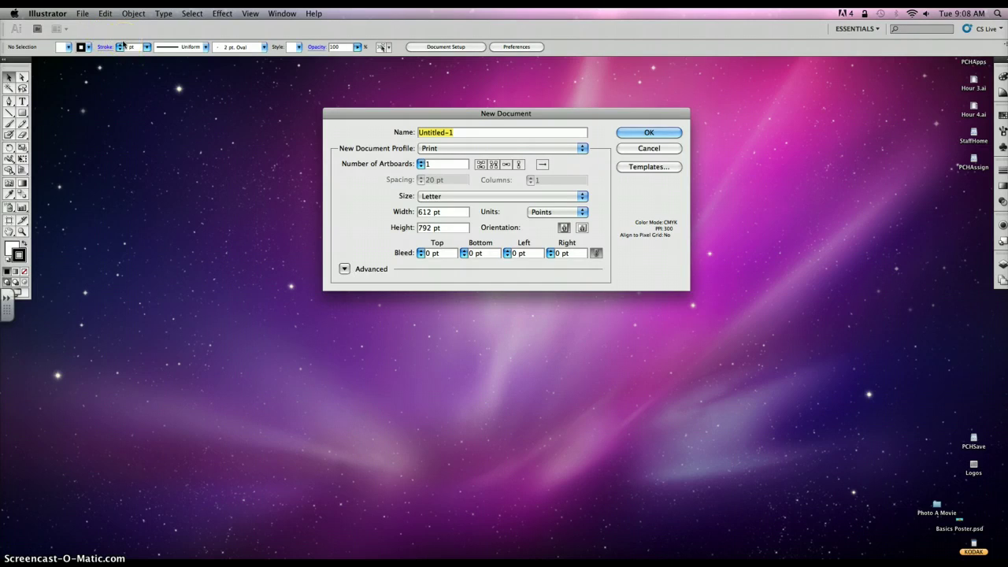
type("Practice")
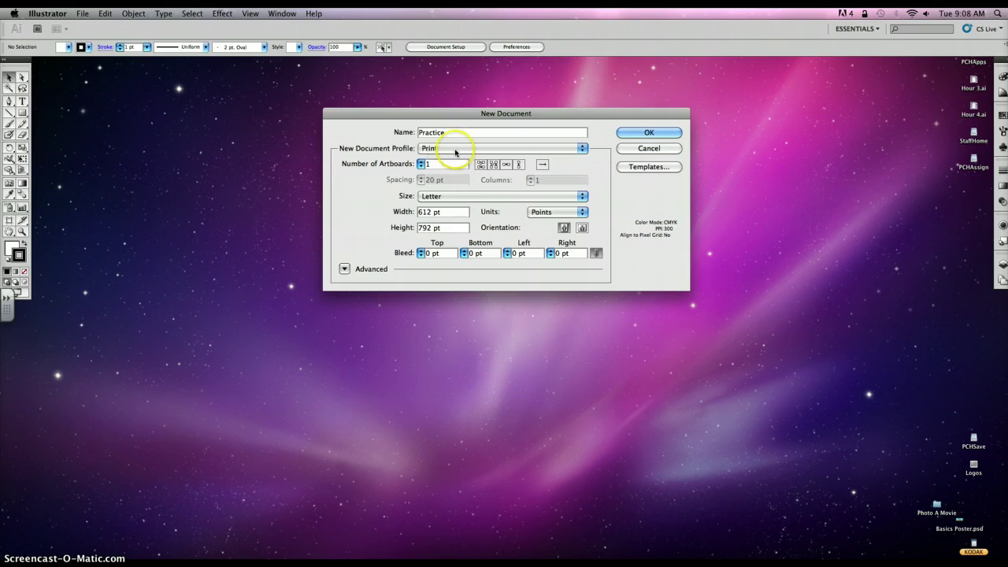
left_click(647, 134)
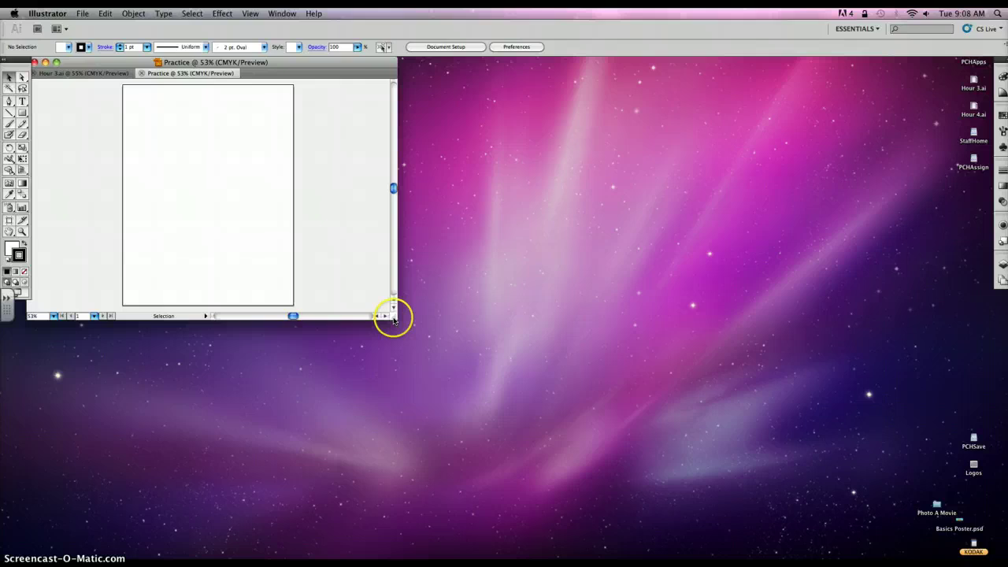
Enlarge the Practice window, zoom to 200% to inspect the page corner, then return to 100%.
left_click_drag(392, 317, 799, 528)
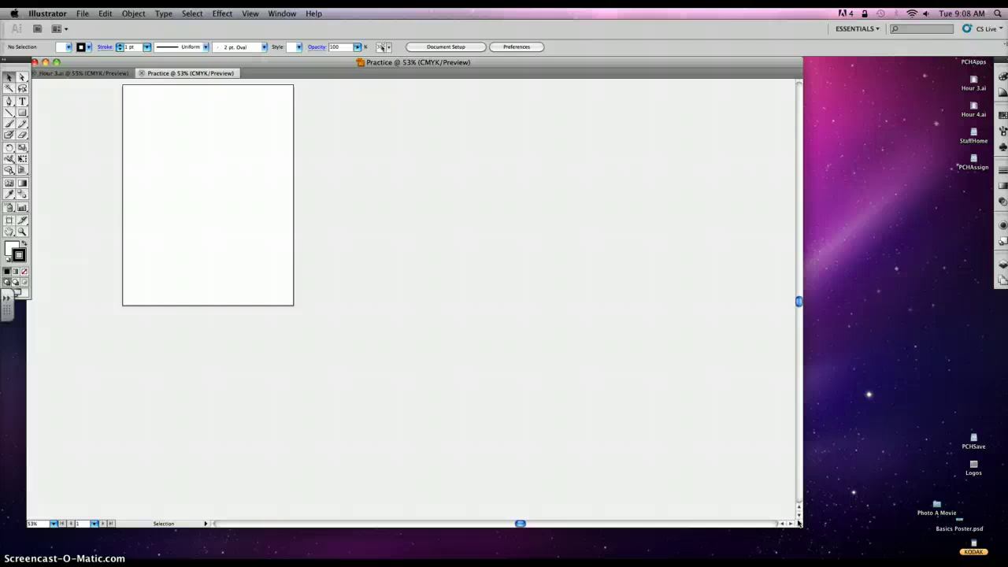
key("super+minus")
key("super+minus")
key("super+equal")
key("super+equal")
key("super+equal")
key("super+equal")
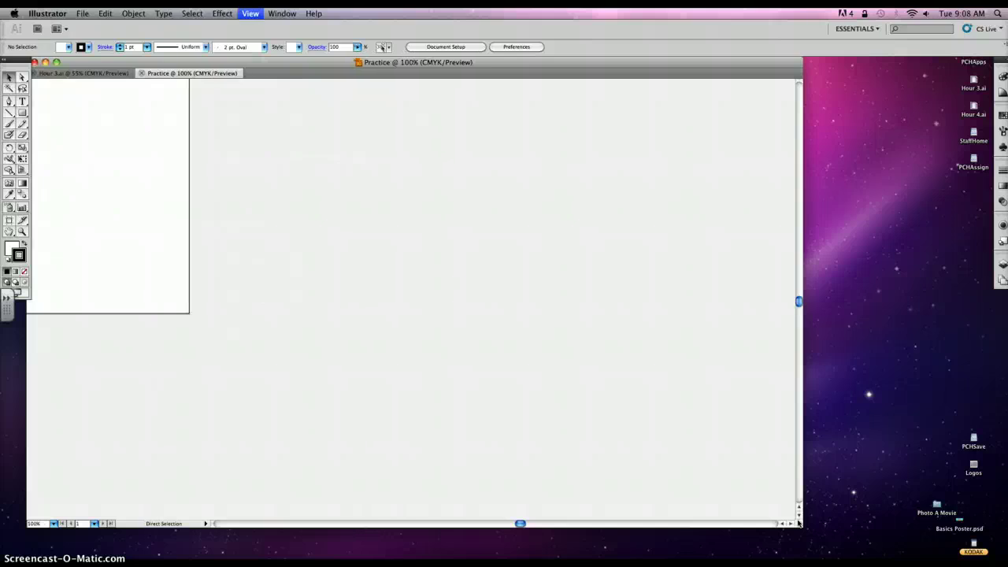
key("super+equal")
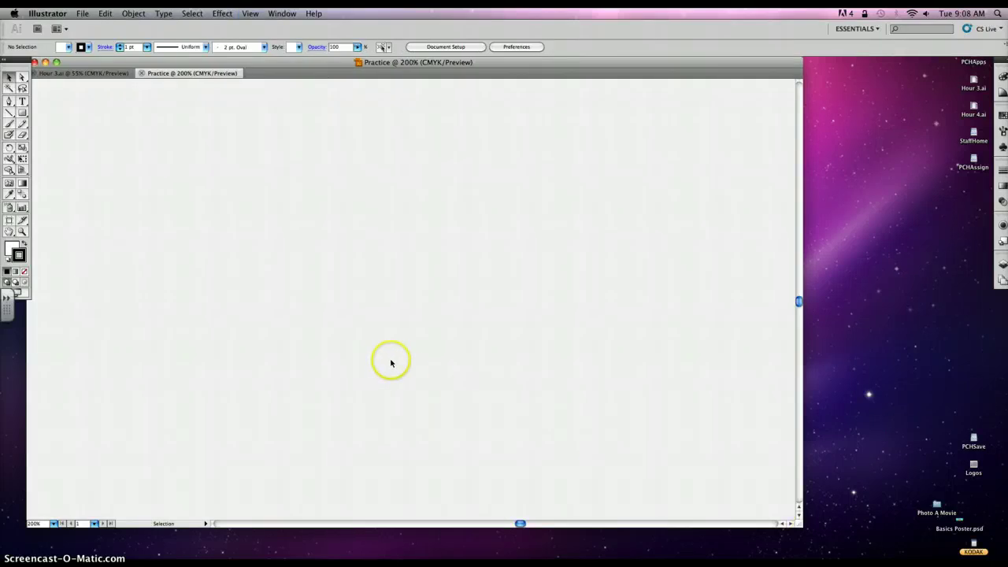
left_click_drag(311, 334, 558, 286)
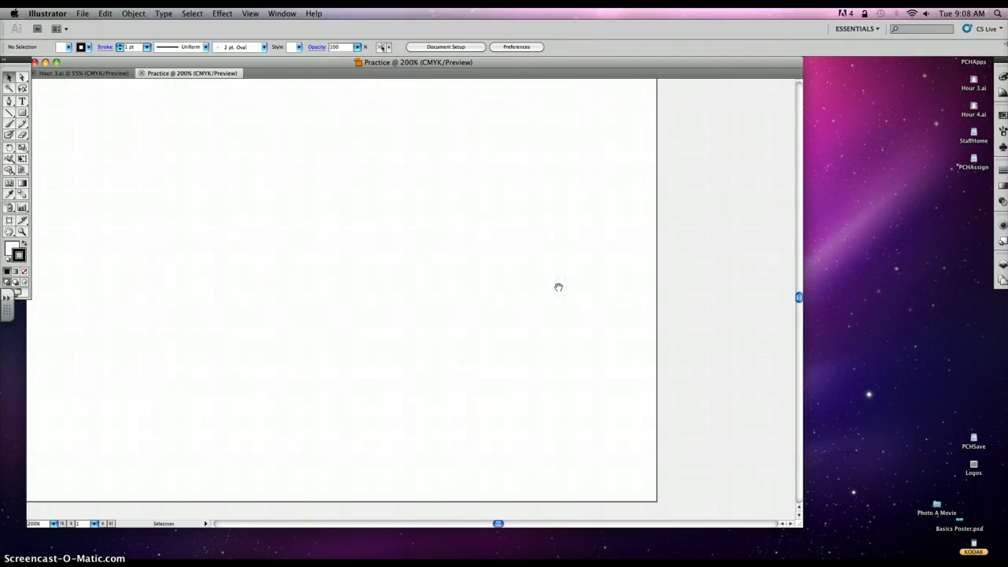
key("super+minus")
key("super+minus")
left_click_drag(459, 253, 487, 352)
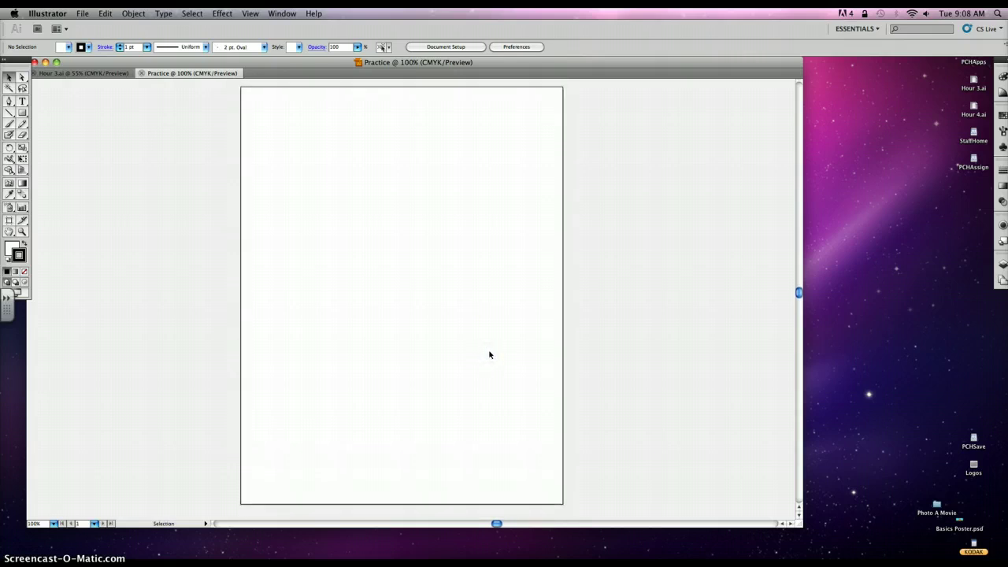
Undock the toolbox to float over the canvas and try the Direct Selection tool.
left_click(489, 349)
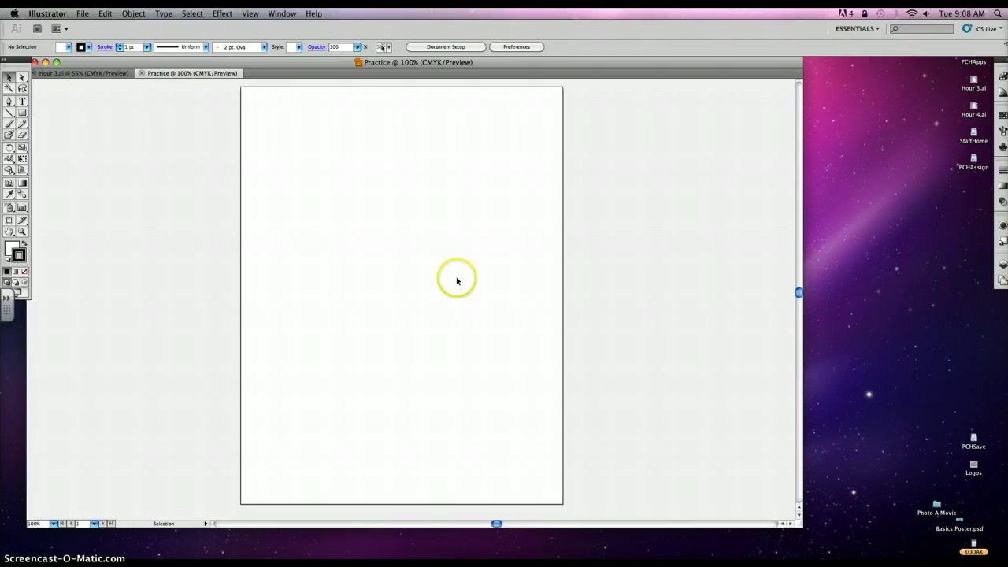
left_click_drag(10, 61, 114, 121)
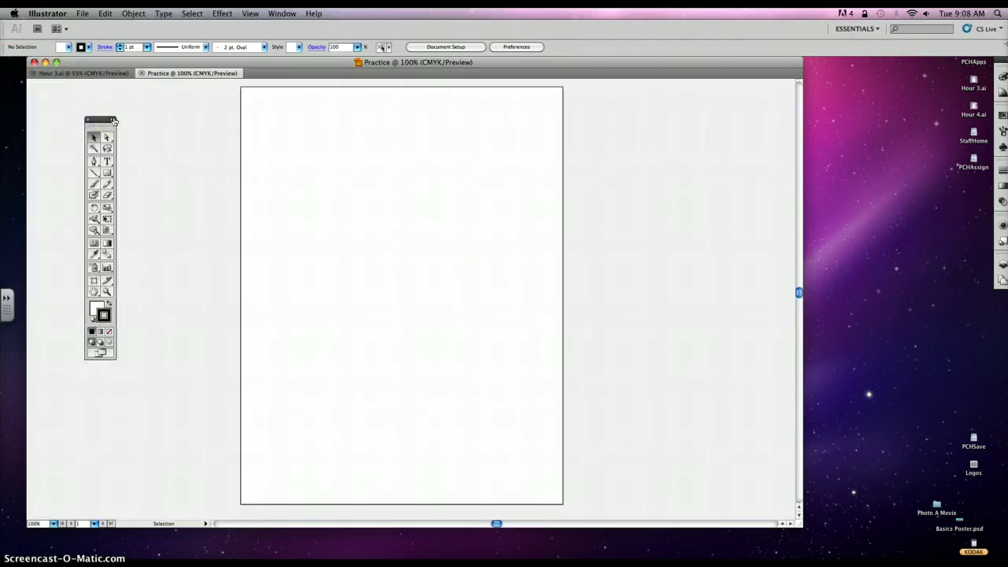
left_click(114, 120)
left_click(107, 138)
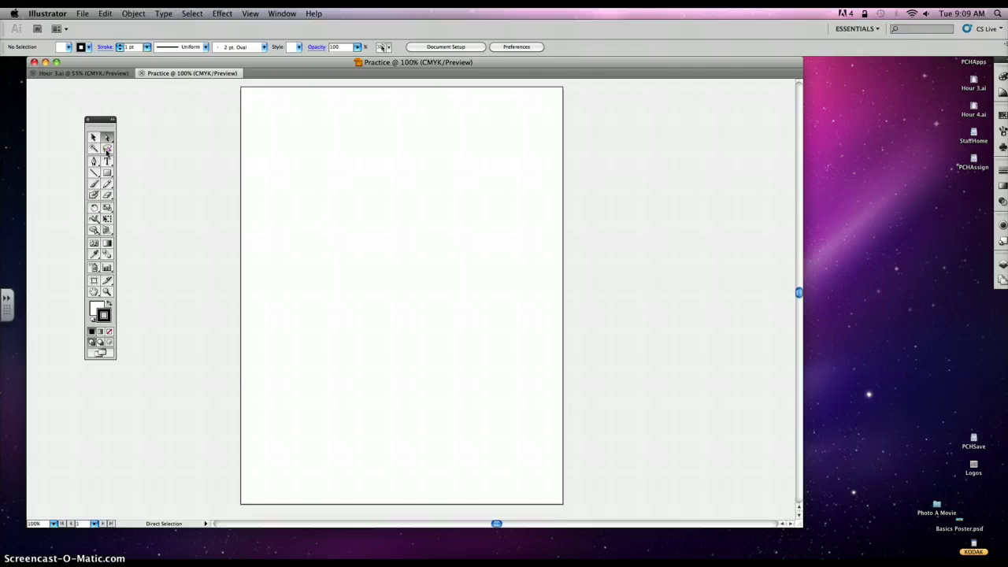
Reveal the Type tool variants and tear them off as a floating panel moved aside.
left_click(107, 161)
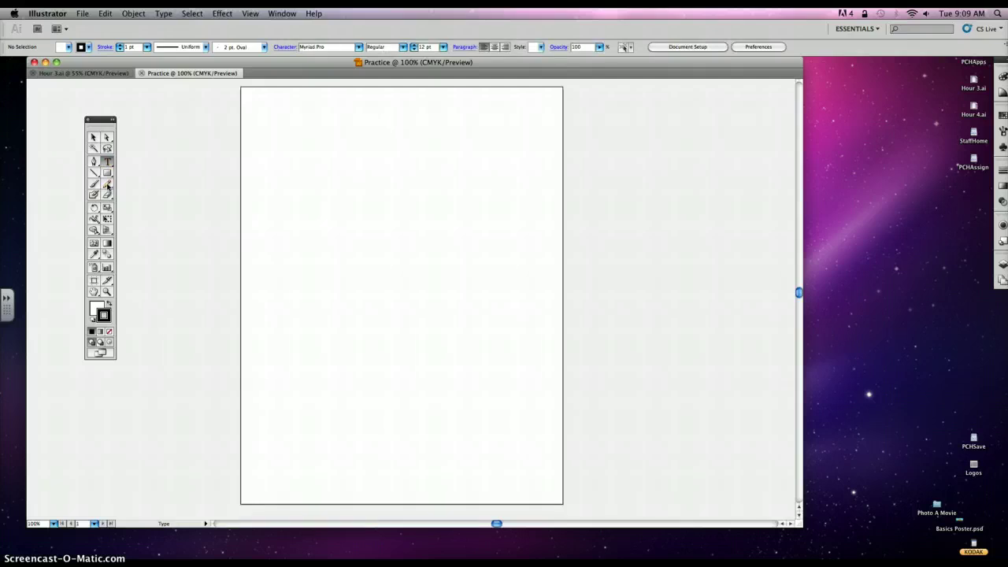
left_click(107, 162)
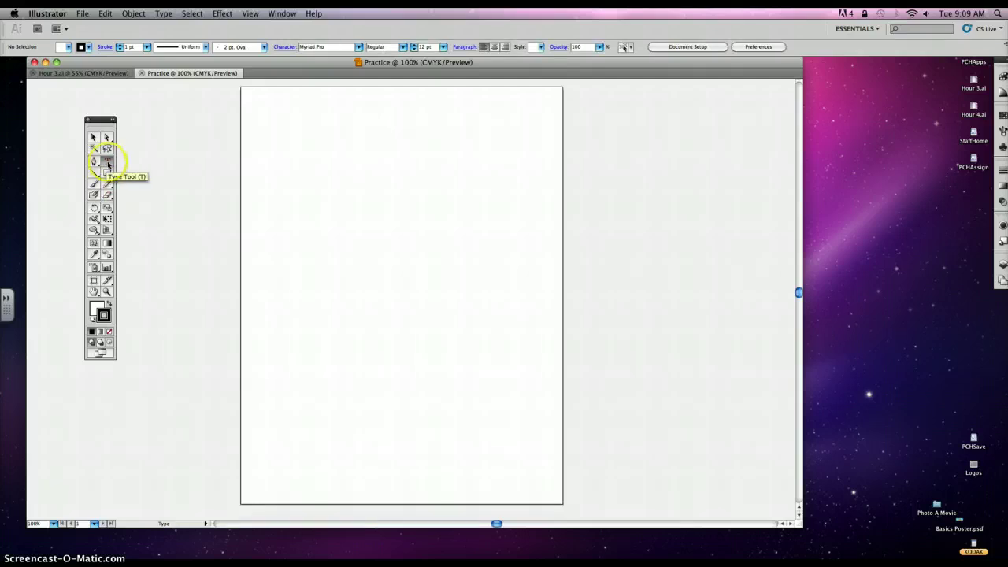
left_click_drag(109, 164, 141, 191)
left_click(107, 161)
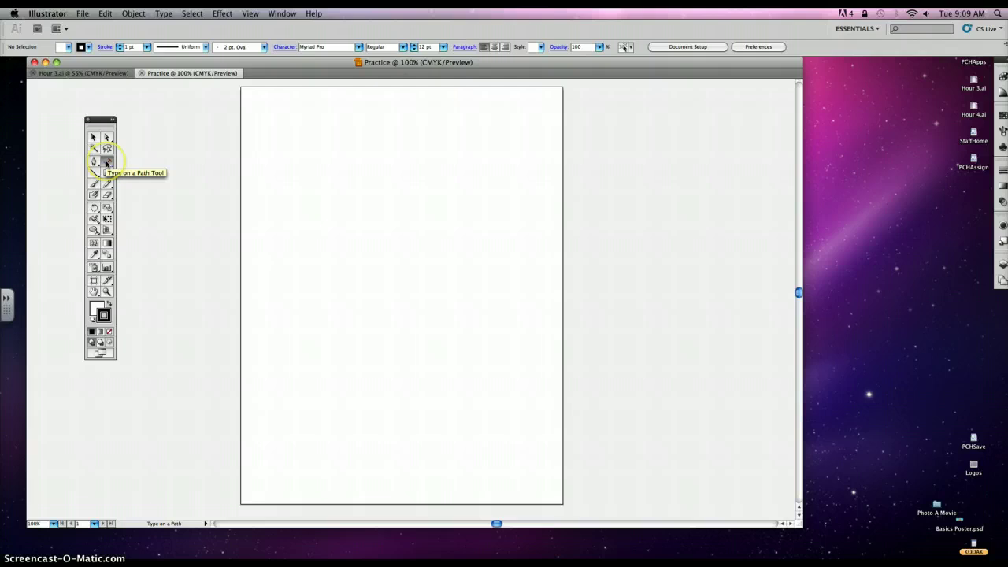
left_click_drag(107, 163, 207, 190)
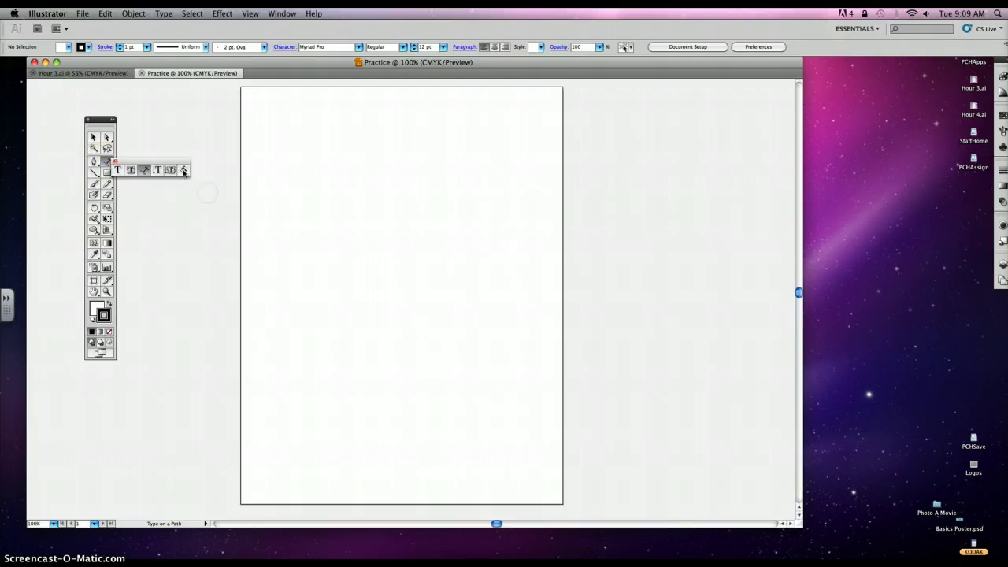
left_click_drag(159, 161, 210, 134)
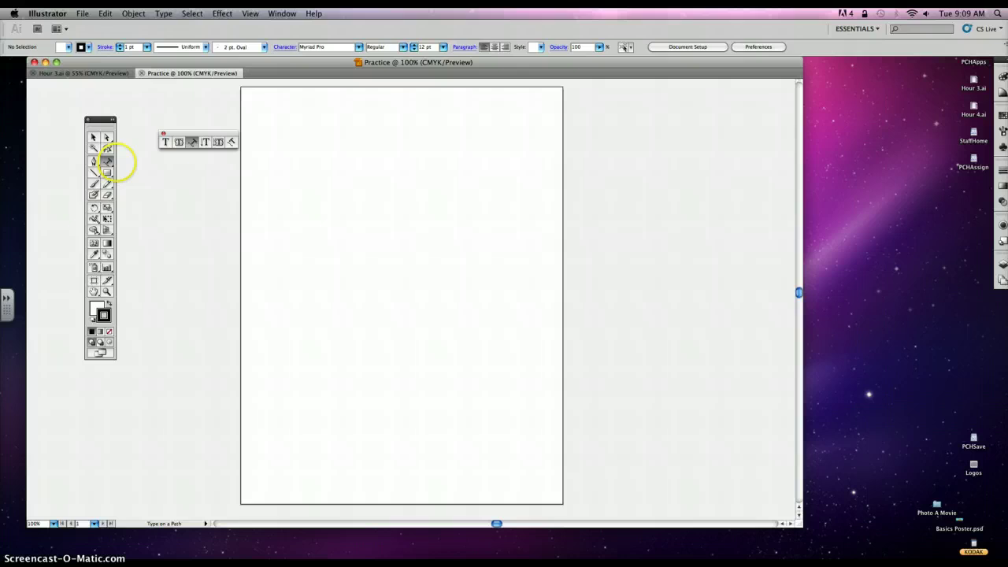
Choose the plain Type Tool and close the floating type tools panel.
left_click(108, 163)
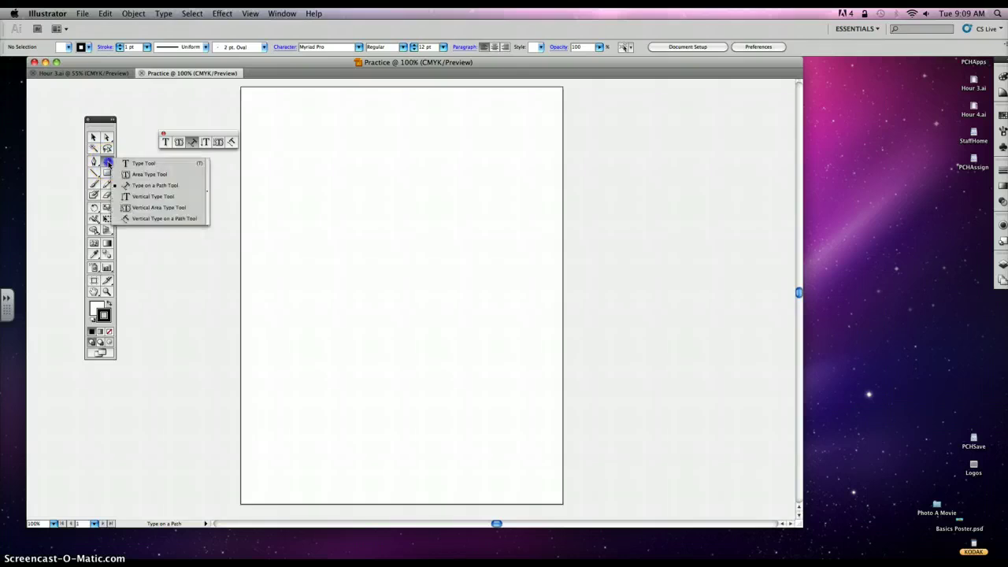
left_click_drag(108, 162, 143, 165)
left_click(163, 133)
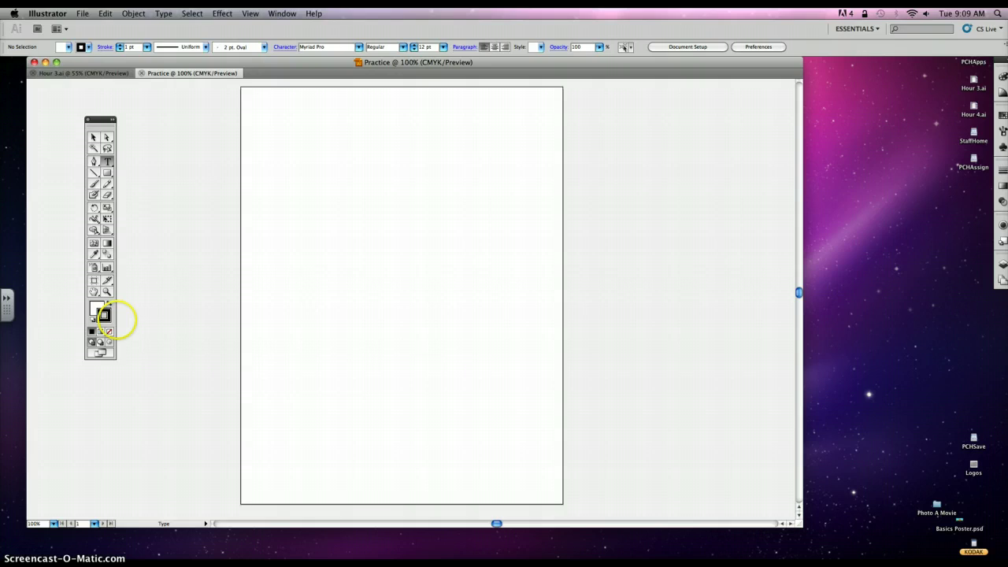
Toggle between fill and stroke editing and swap the fill and stroke colours.
left_click(104, 315)
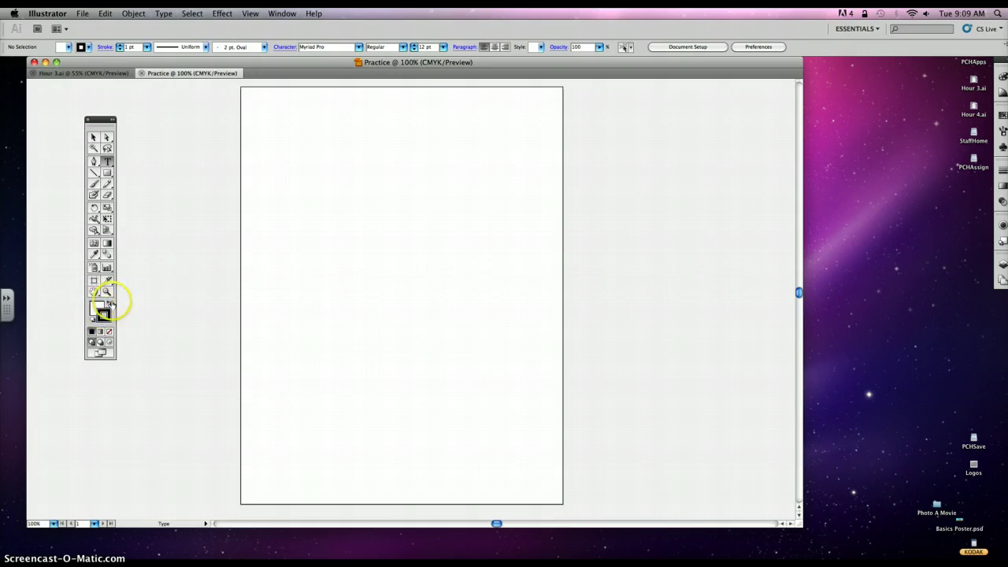
left_click(101, 310)
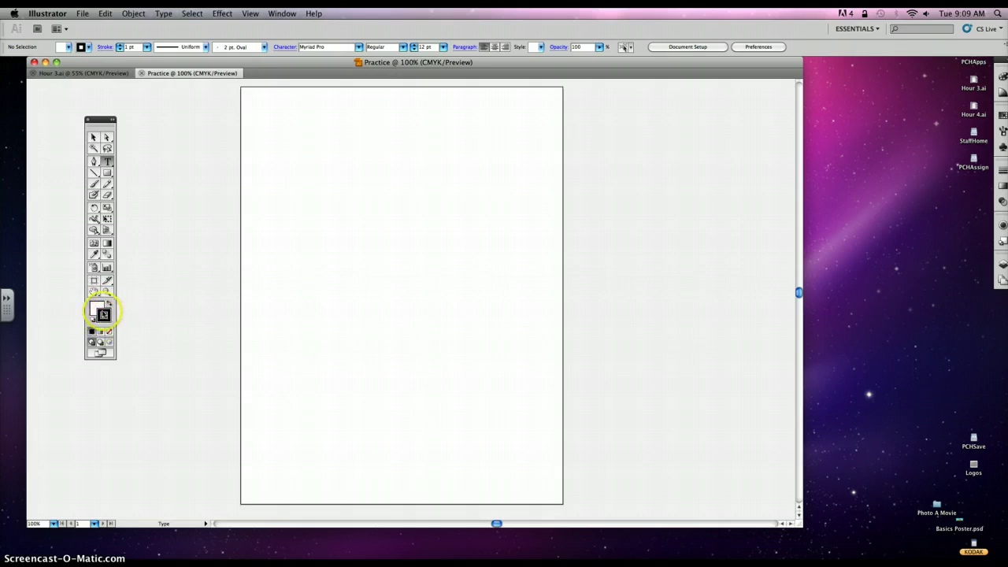
left_click(106, 318)
left_click(103, 310)
left_click(103, 316)
left_click(110, 303)
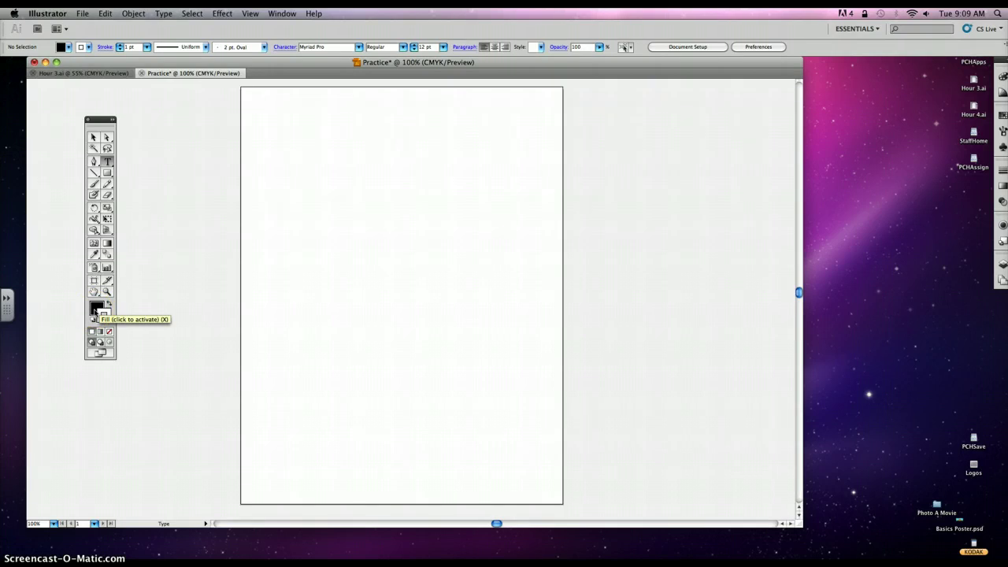
left_click(95, 311)
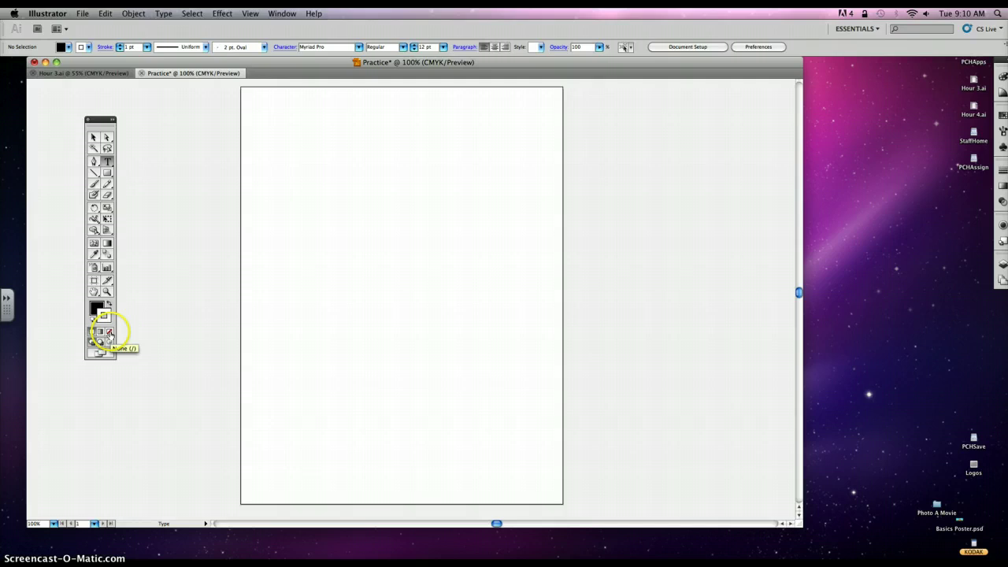
Try None on stroke and fill, then restore the default white fill and black stroke.
left_click(109, 333)
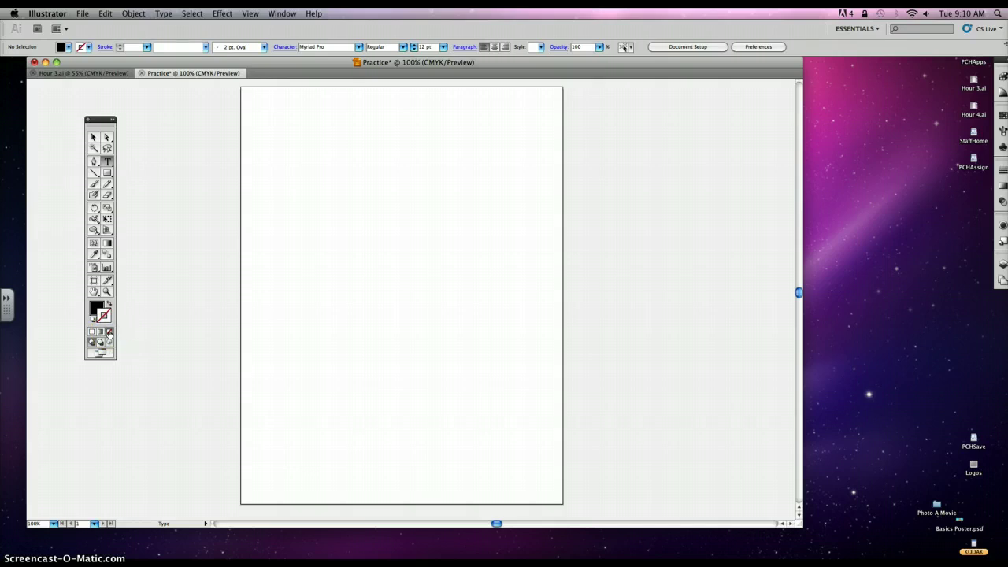
left_click(97, 310)
left_click(109, 334)
left_click(108, 318)
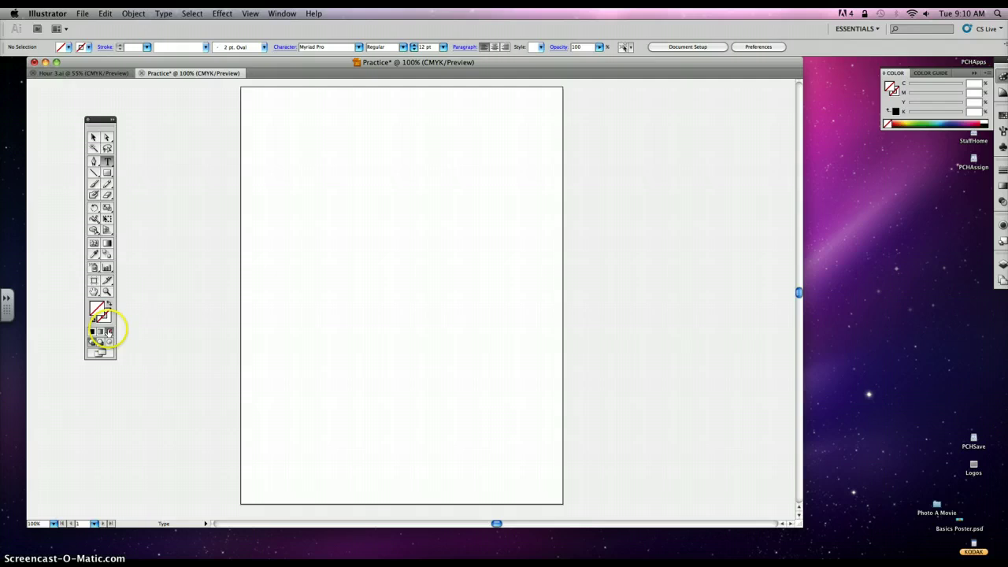
left_click(110, 331)
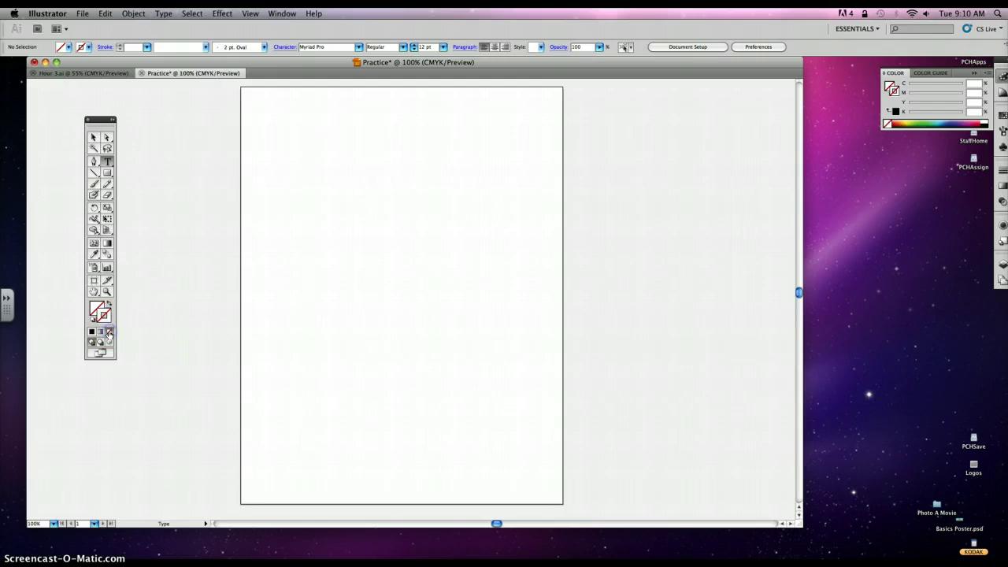
left_click(92, 320)
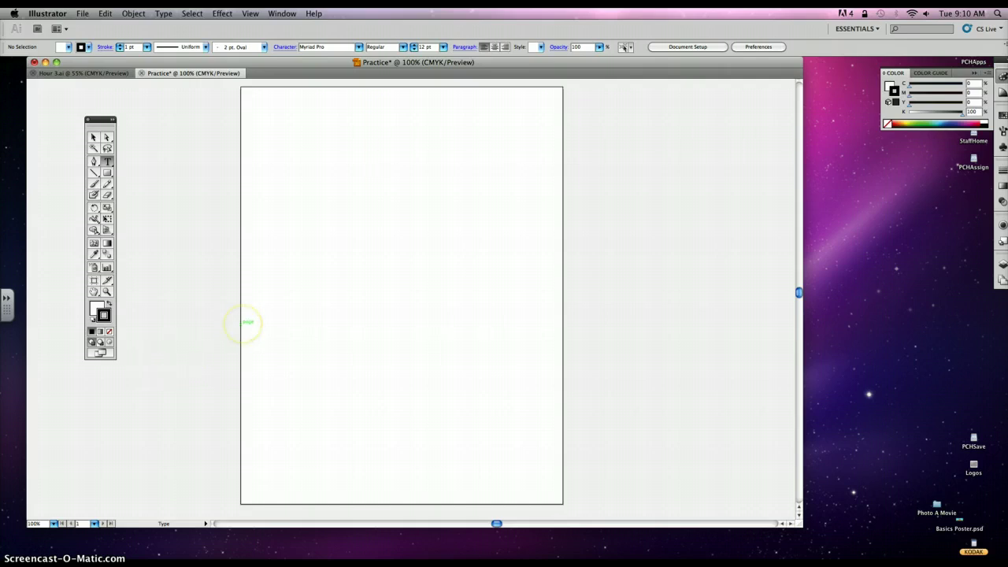
Draw a small circle with the Ellipse Tool near the page's top-left corner.
left_click(108, 174)
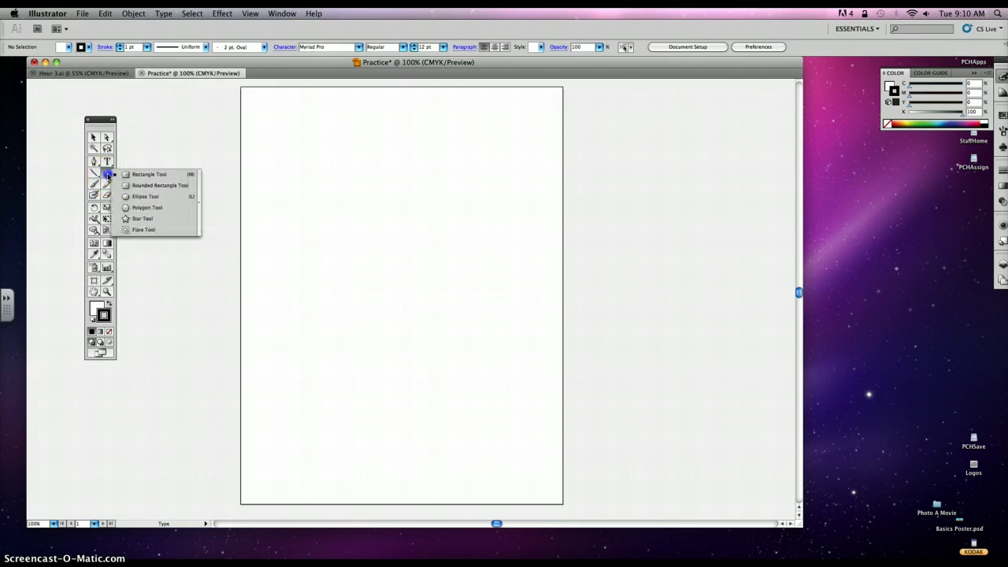
left_click(133, 196)
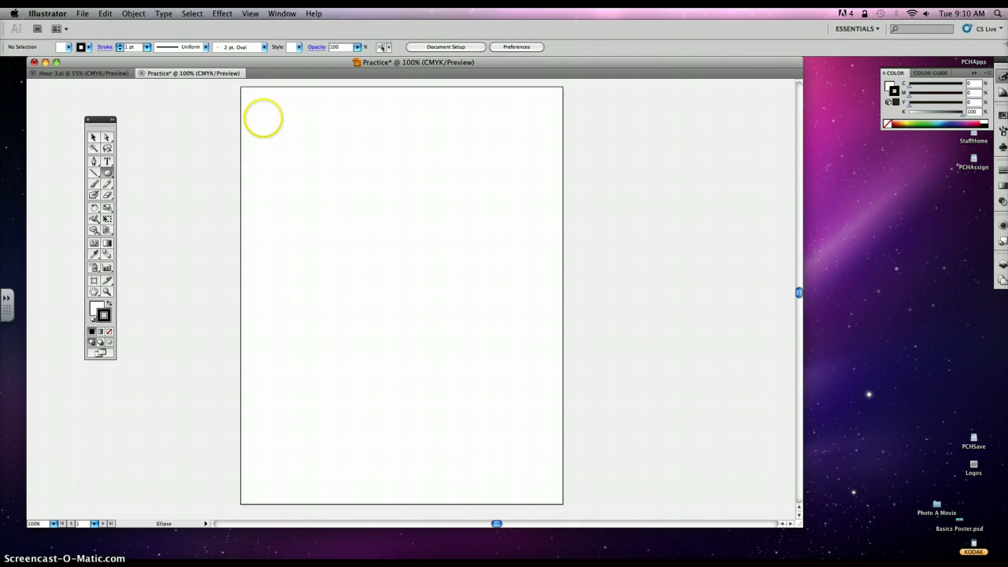
left_click_drag(263, 118, 294, 149)
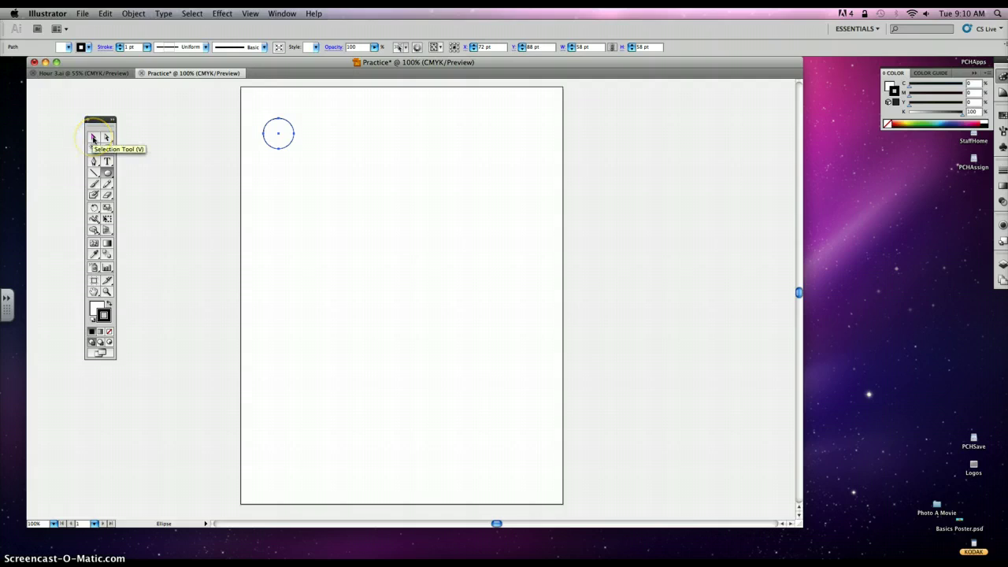
Undo an accidental resize of the circle and reselect it with the Selection tool.
left_click(93, 138)
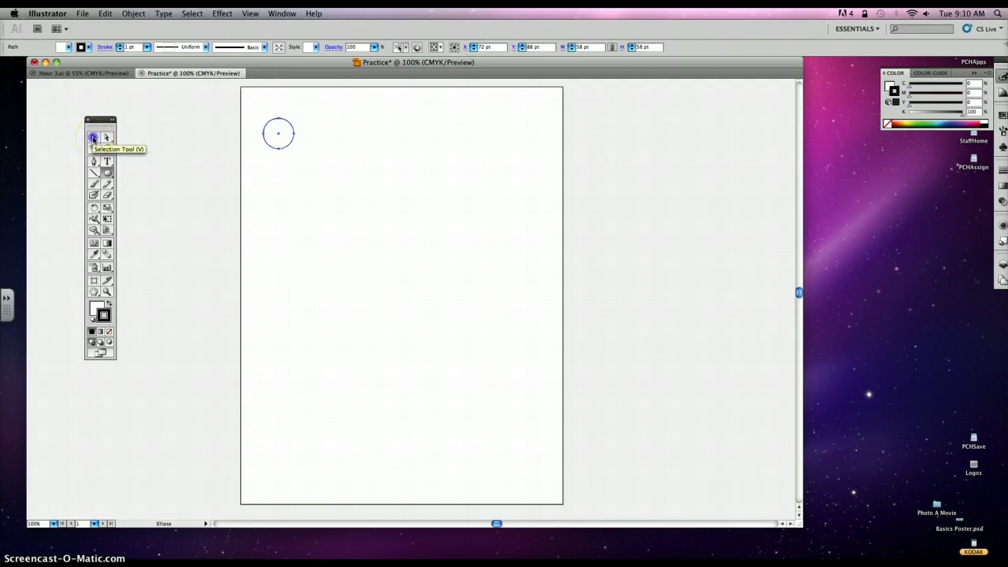
left_click_drag(294, 148, 304, 155)
left_click(319, 159)
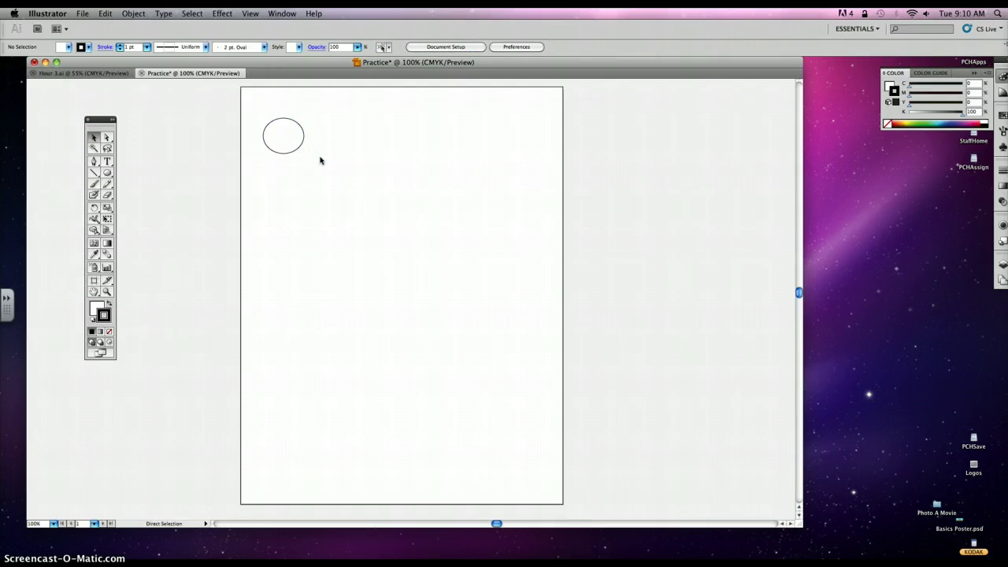
key("super+z")
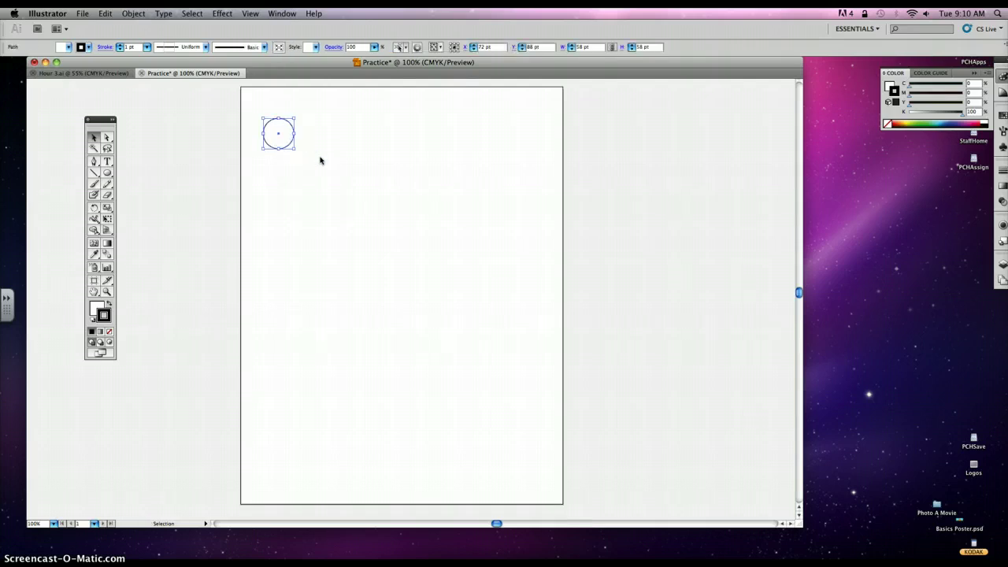
left_click(108, 139)
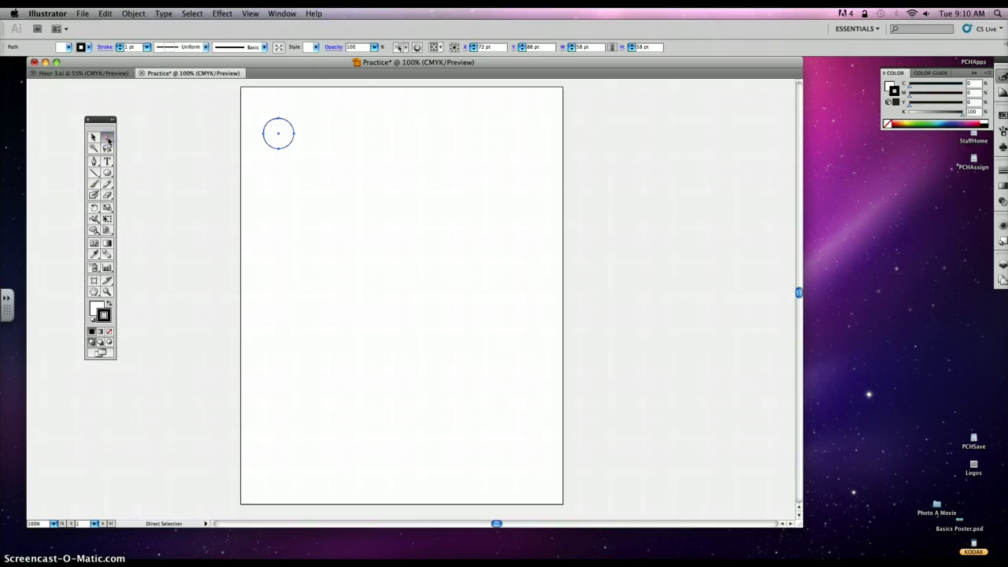
left_click_drag(280, 149, 280, 151)
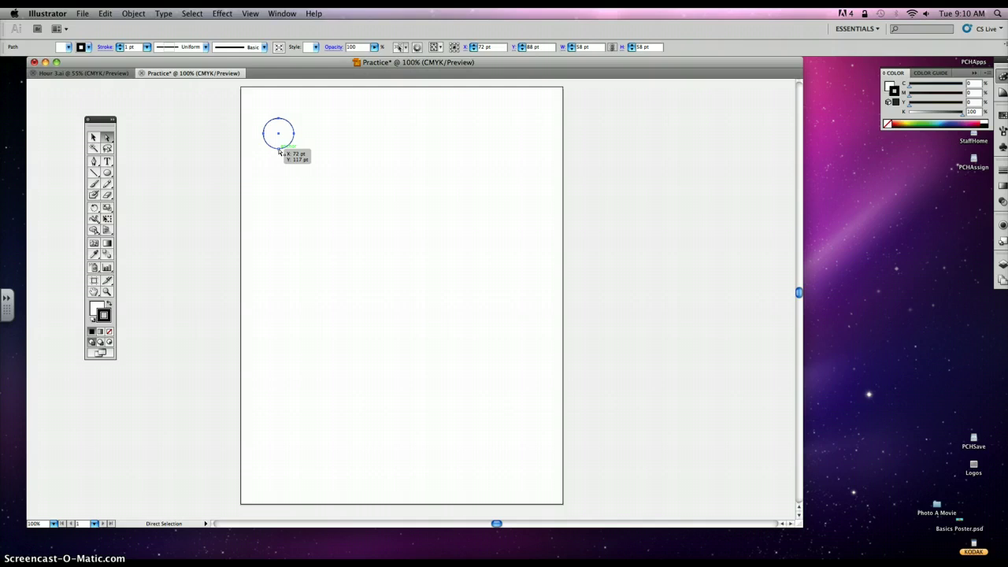
left_click(269, 148)
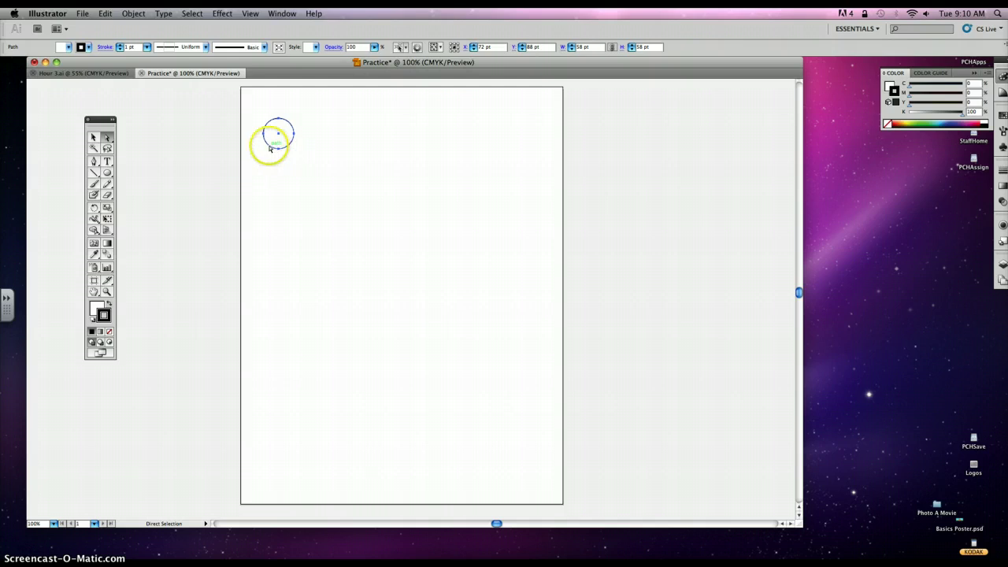
left_click(93, 139)
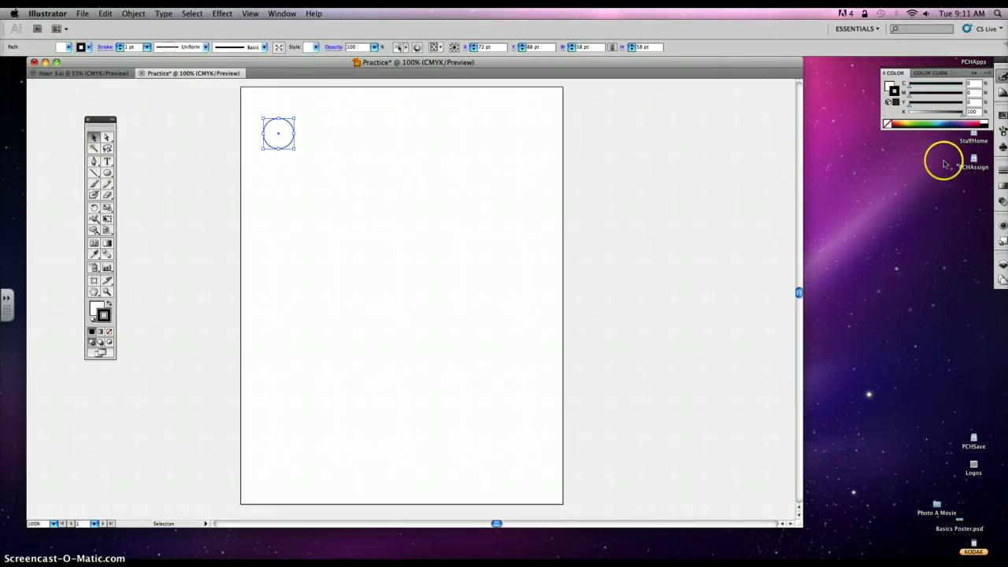
Float the Swatches panel beside the page and dock the Gradient panel group below it.
left_click_drag(1000, 69, 756, 112)
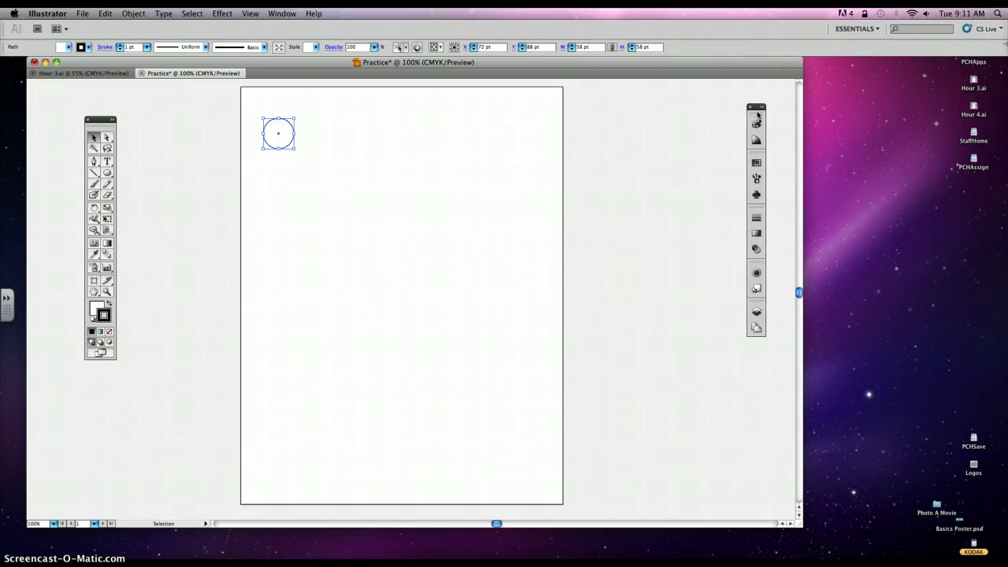
left_click(757, 163)
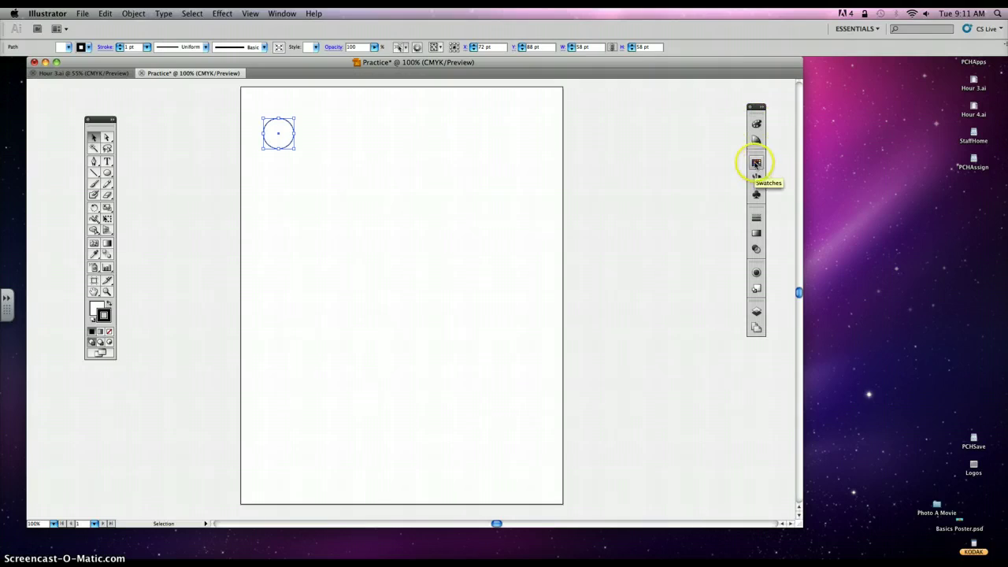
left_click(756, 163)
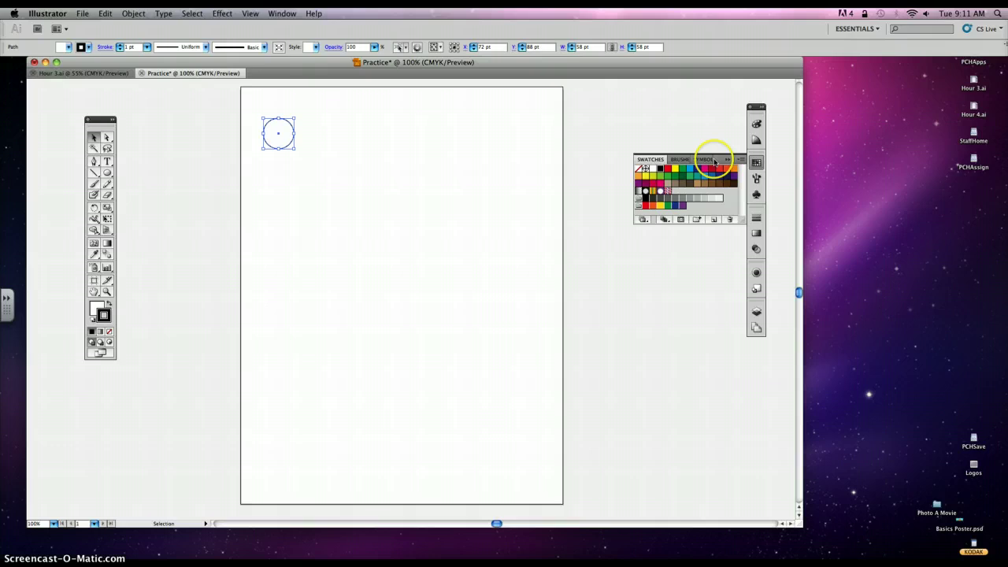
left_click_drag(711, 156, 669, 124)
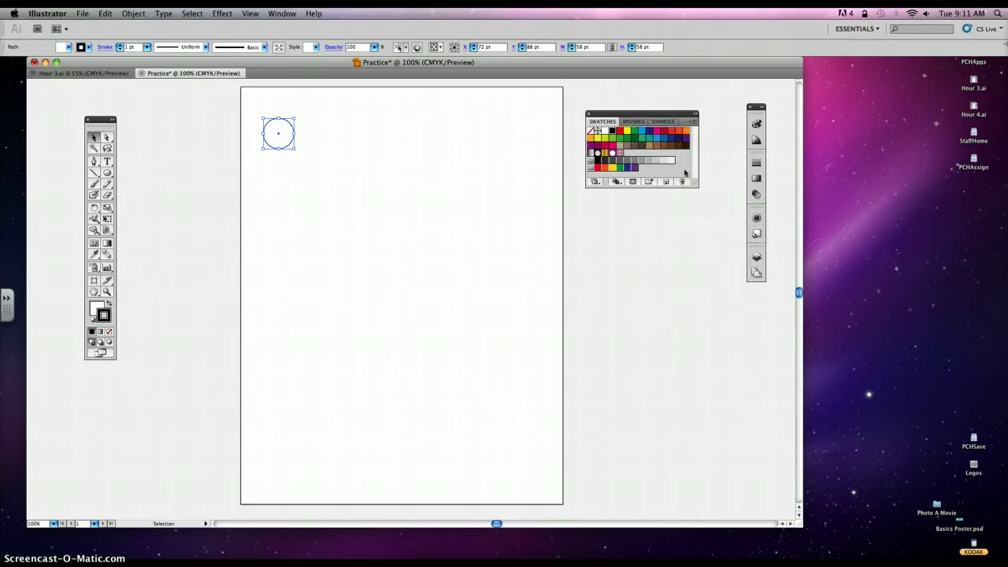
left_click(756, 180)
mouse_move(720, 159)
left_mouse_down()
mouse_move(677, 198)
mouse_move(687, 193)
left_mouse_up()
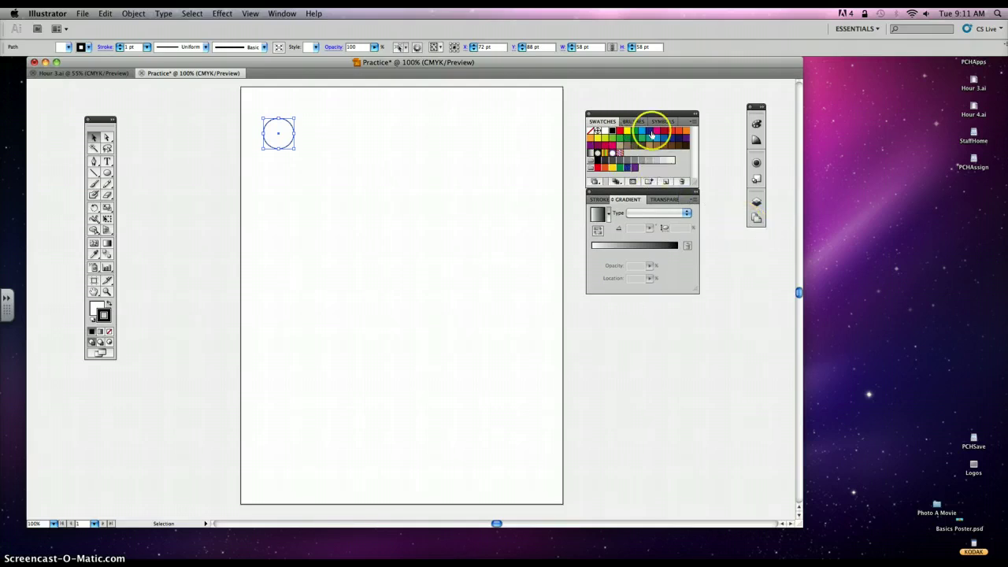
Give the circle a radial gradient, green at the centre to blue at 100%, then deselect.
left_click(663, 140)
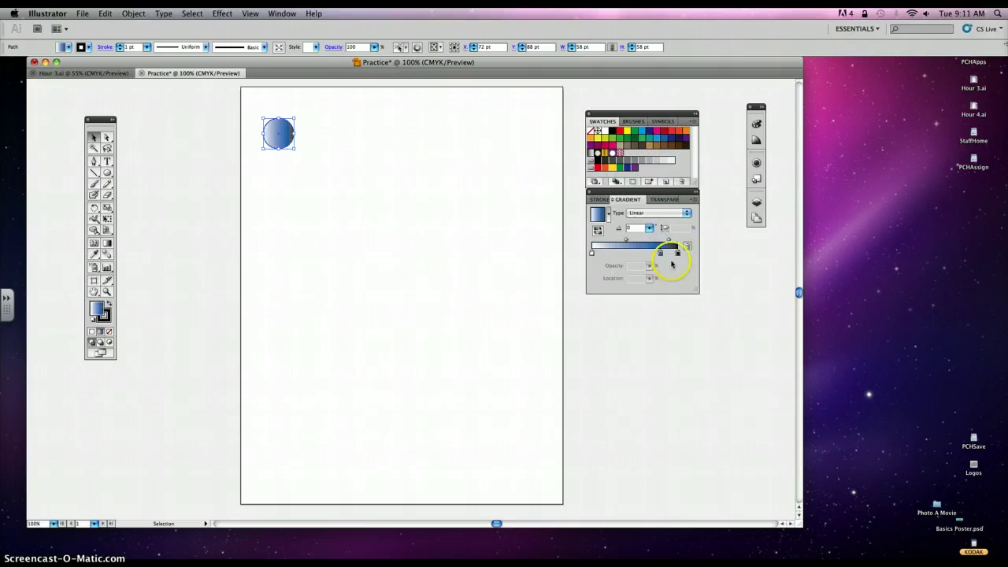
left_click_drag(678, 256, 683, 269)
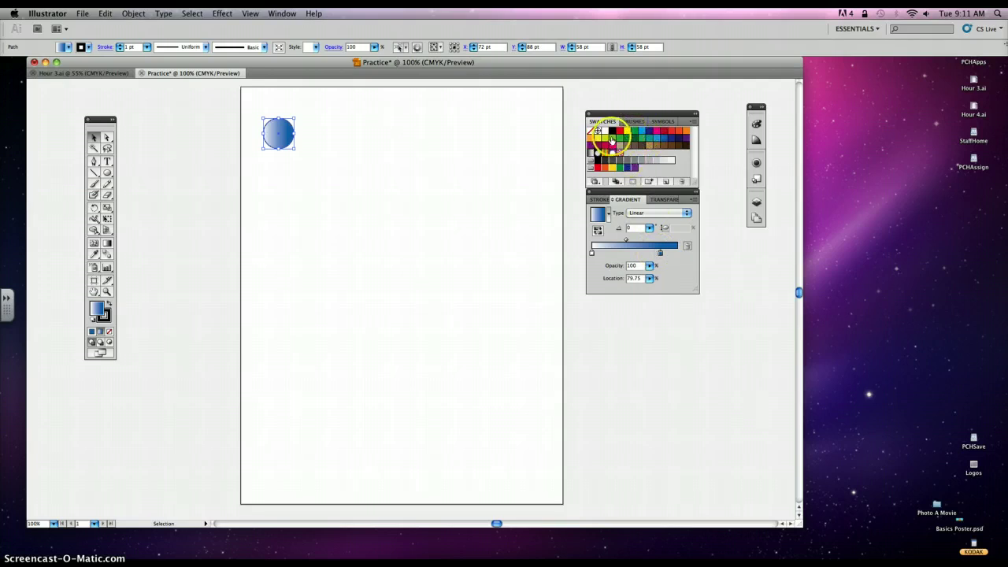
left_click_drag(611, 240, 590, 273)
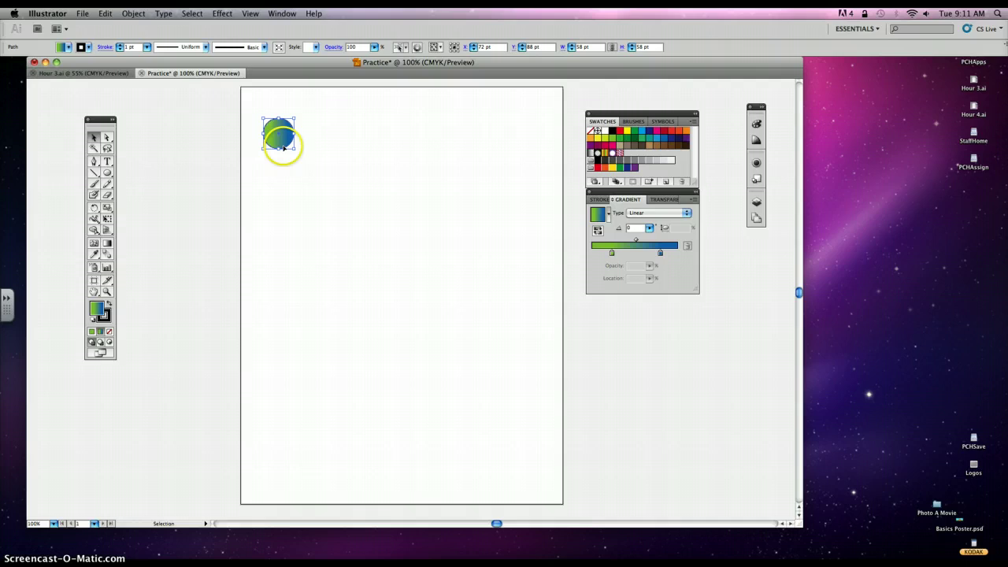
left_click(647, 214)
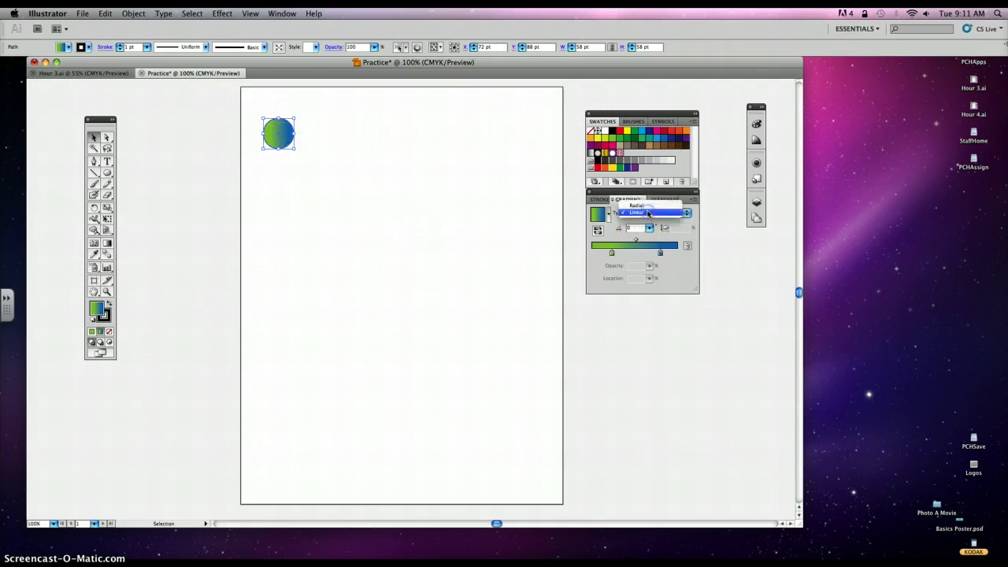
left_click(647, 213)
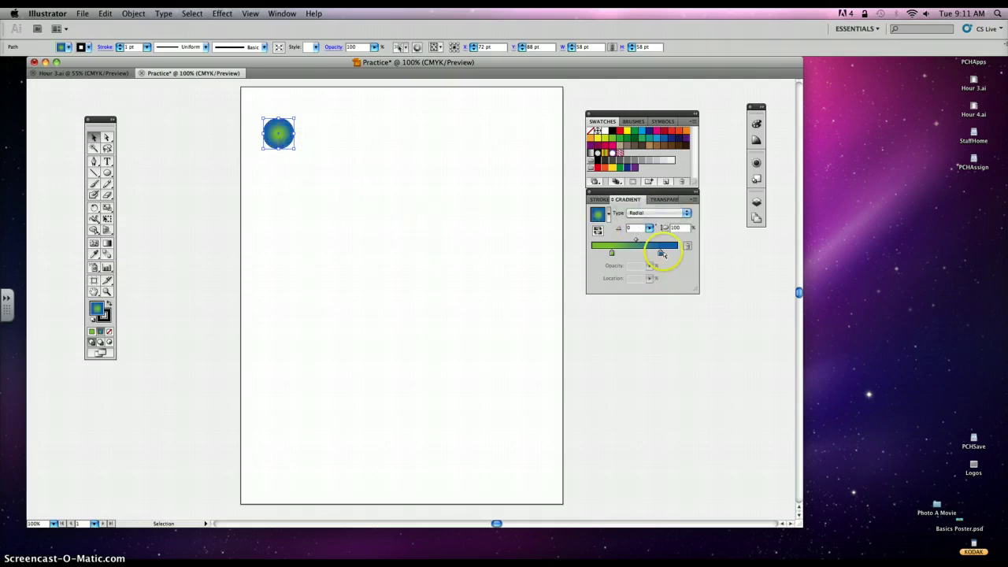
left_click_drag(661, 253, 668, 254)
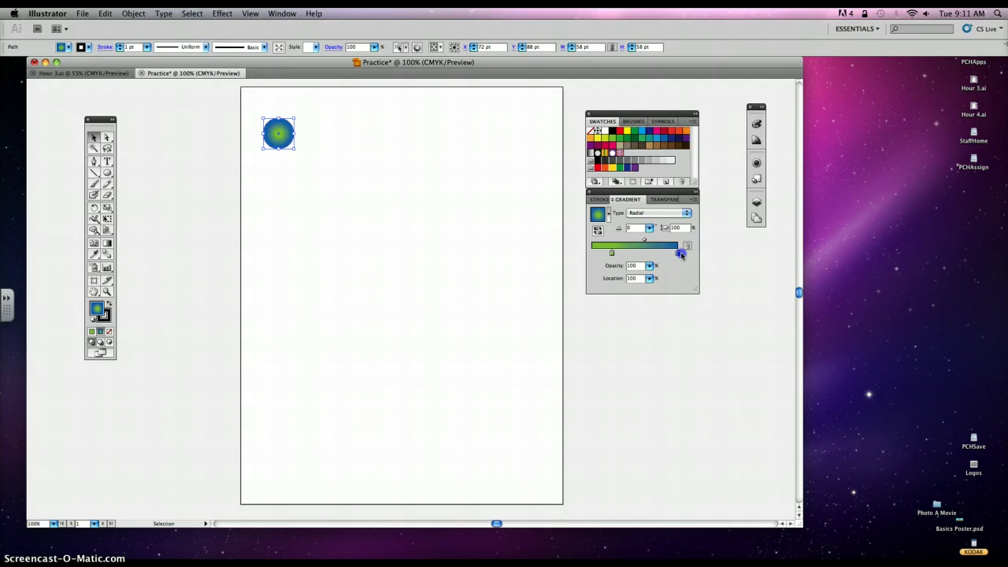
left_click(613, 255)
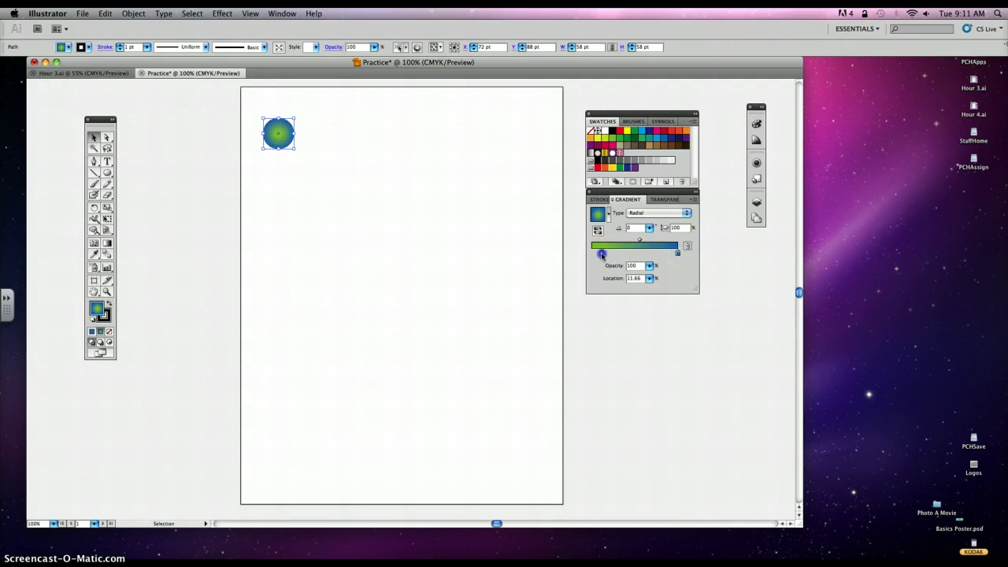
left_click(442, 200)
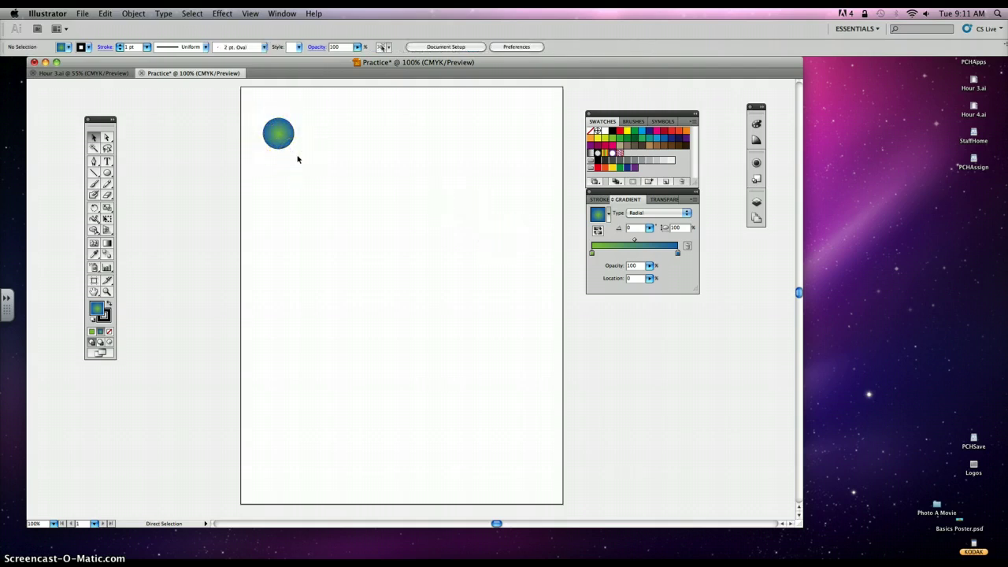
Zoom in, scroll to the page's top-left, and select the gradient circle.
key("super+equal")
key("super+equal")
key("super+equal")
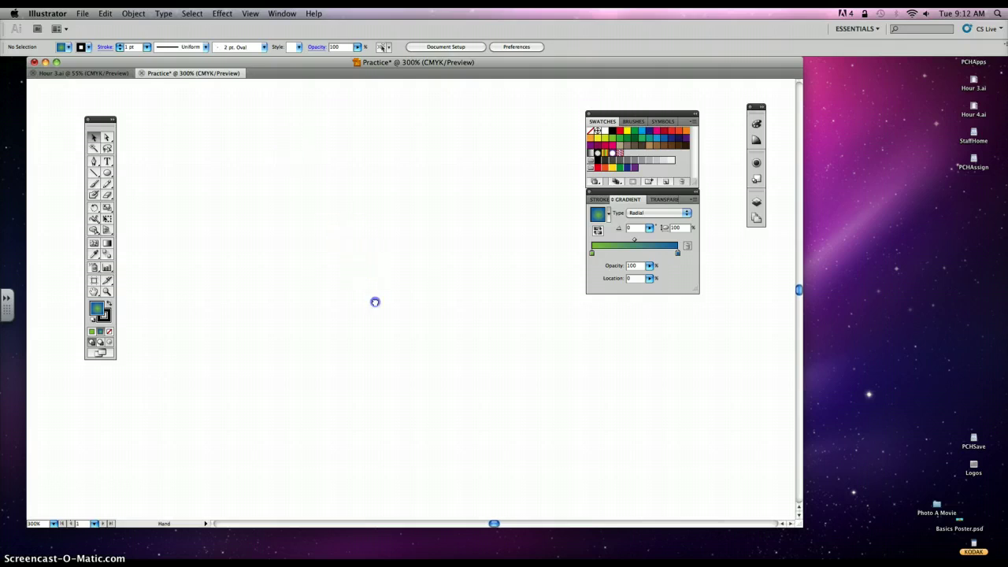
scroll(349, 286, "left", 5)
scroll(371, 292, "up", 8)
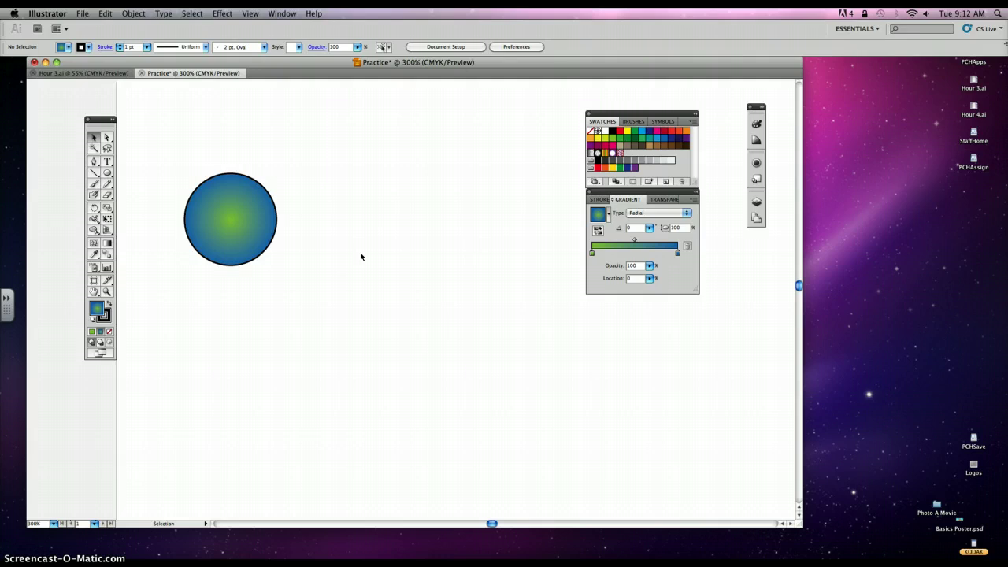
left_click_drag(310, 292, 213, 203)
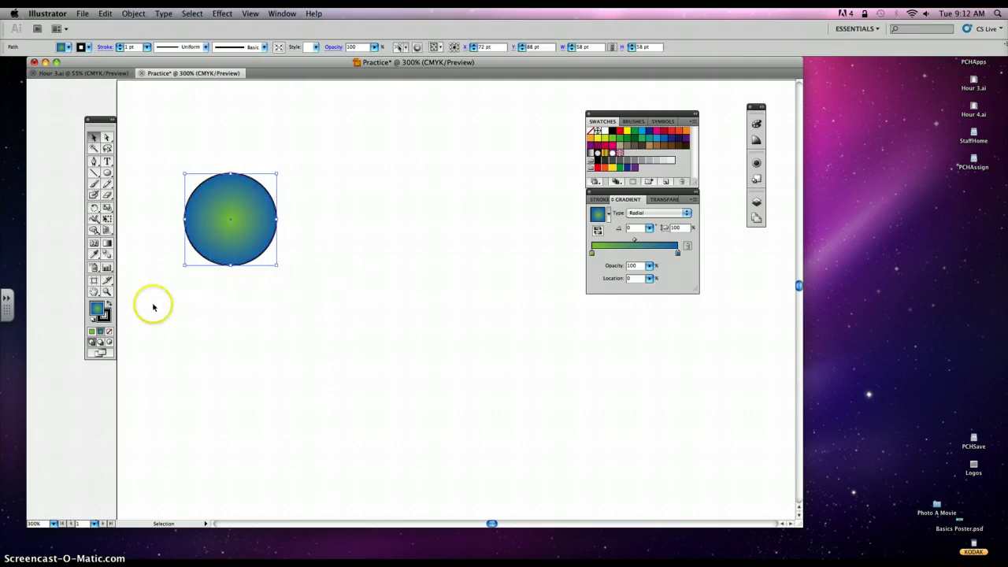
Set the circle's stroke to None, zoom out to 150%, and reselect the circle.
left_click(101, 314)
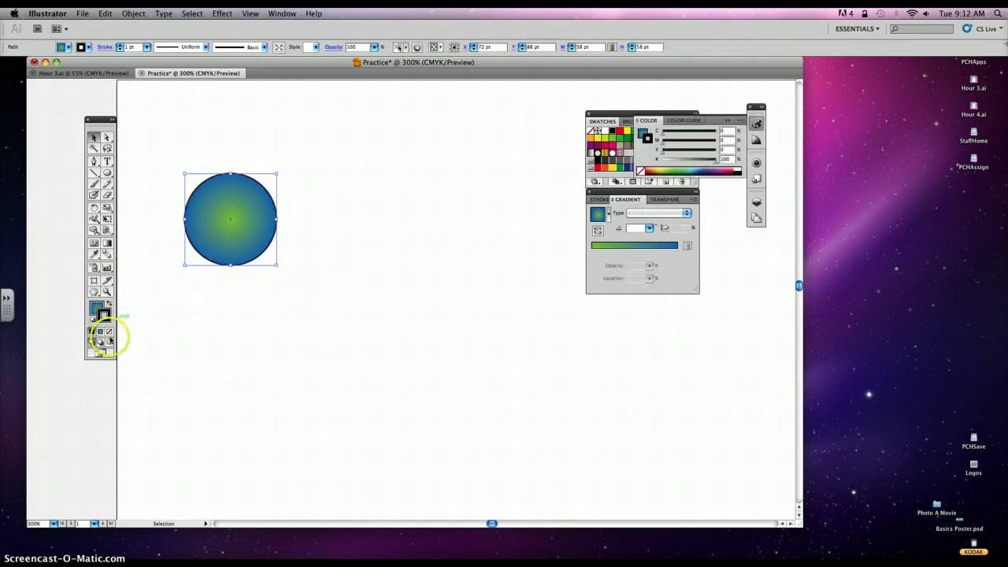
left_click(109, 332)
left_click(259, 355)
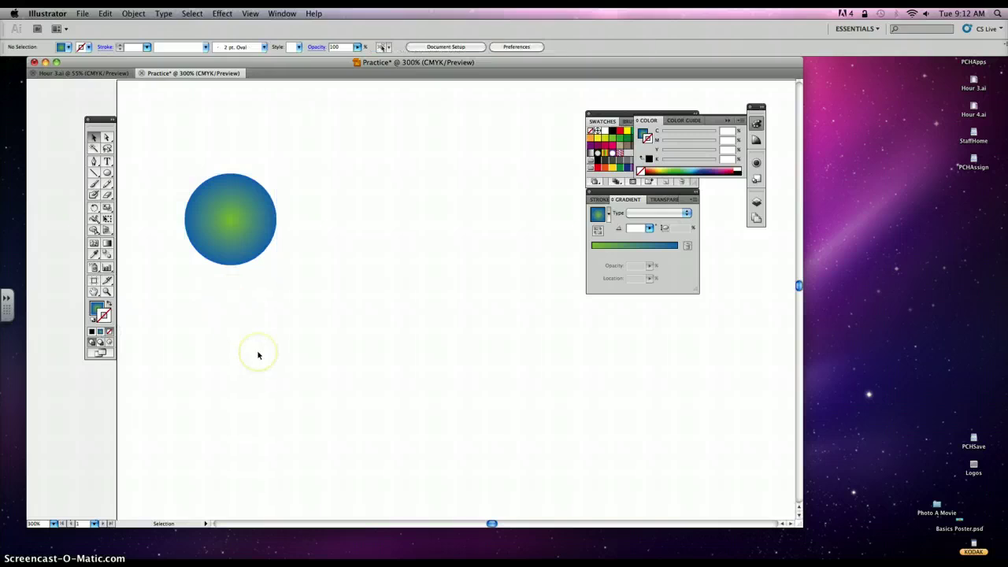
key("super+minus")
key("super+minus")
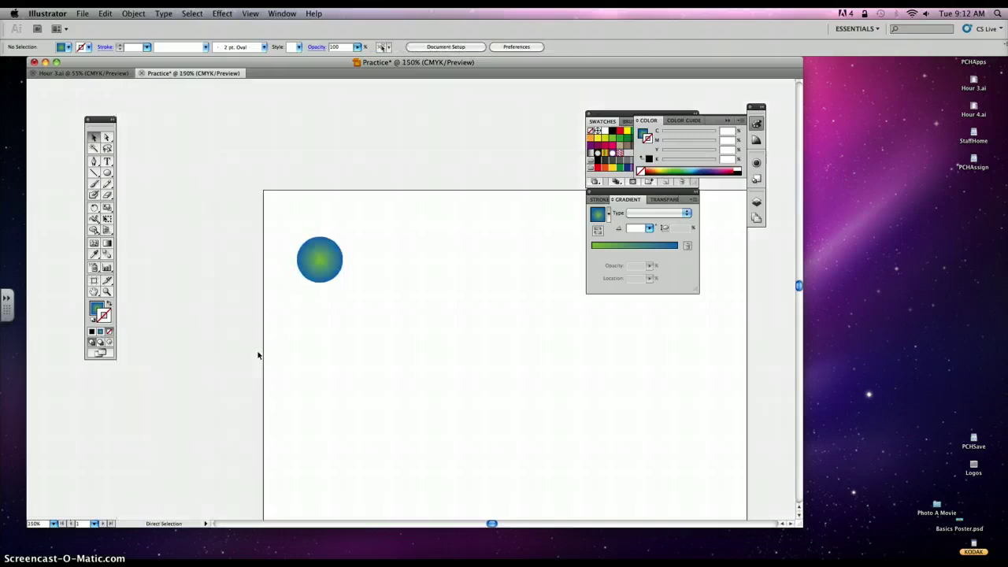
left_click_drag(321, 326, 216, 260)
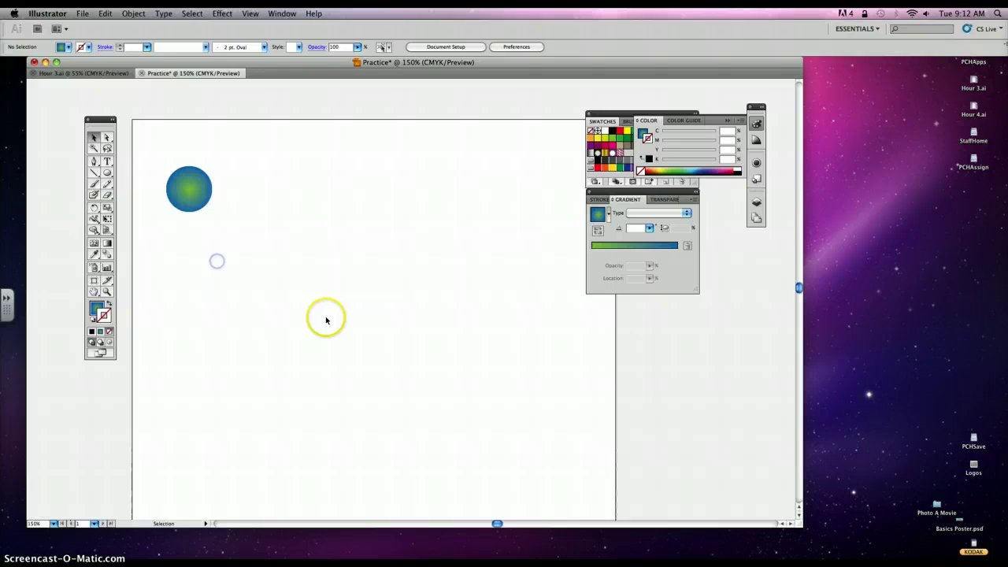
left_click(203, 201)
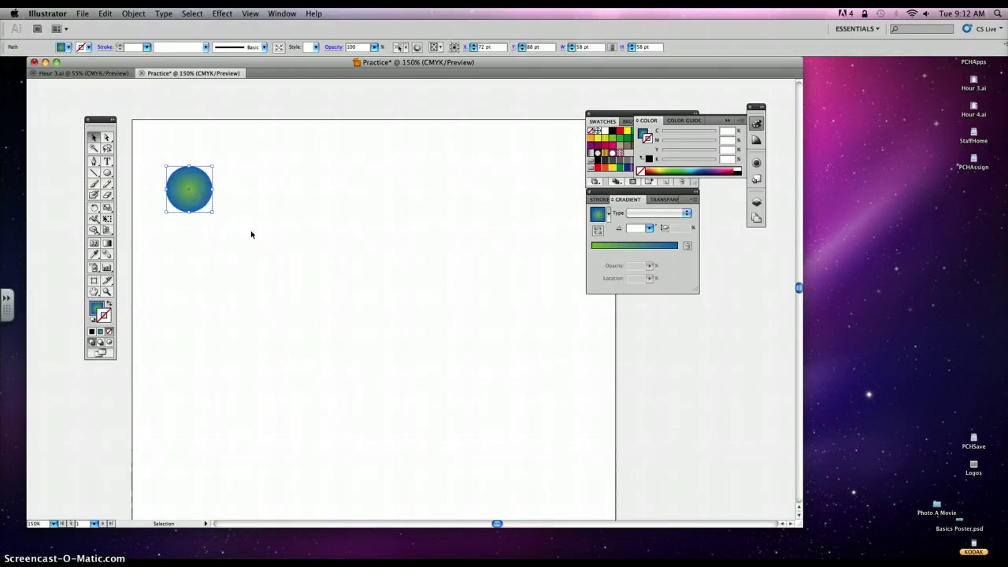
Option-drag copies of the sphere rightward, nudge the second and third off-line, then select all five.
left_click(303, 208)
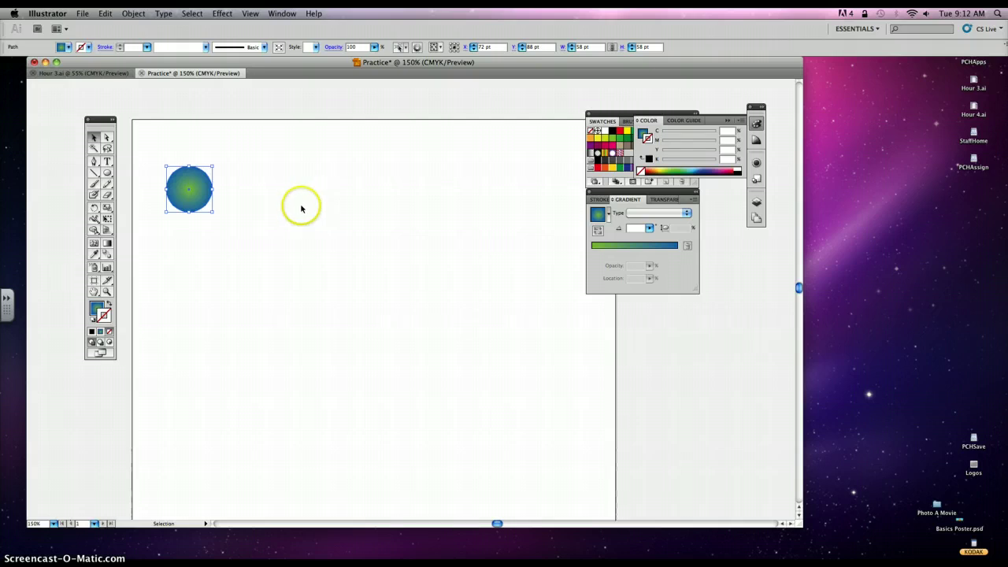
left_click(192, 202)
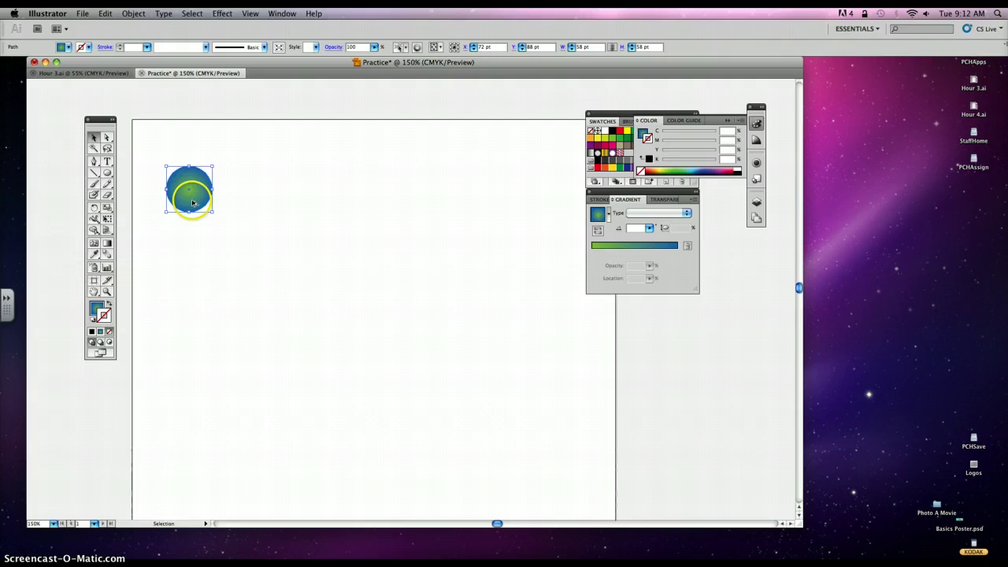
left_click_drag(192, 202, 500, 200)
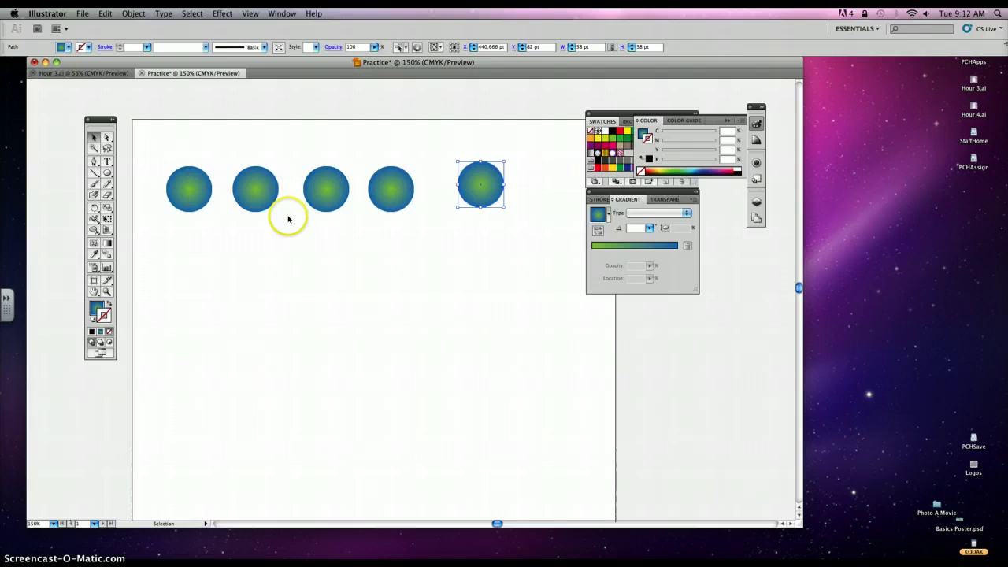
left_click_drag(335, 194, 342, 221)
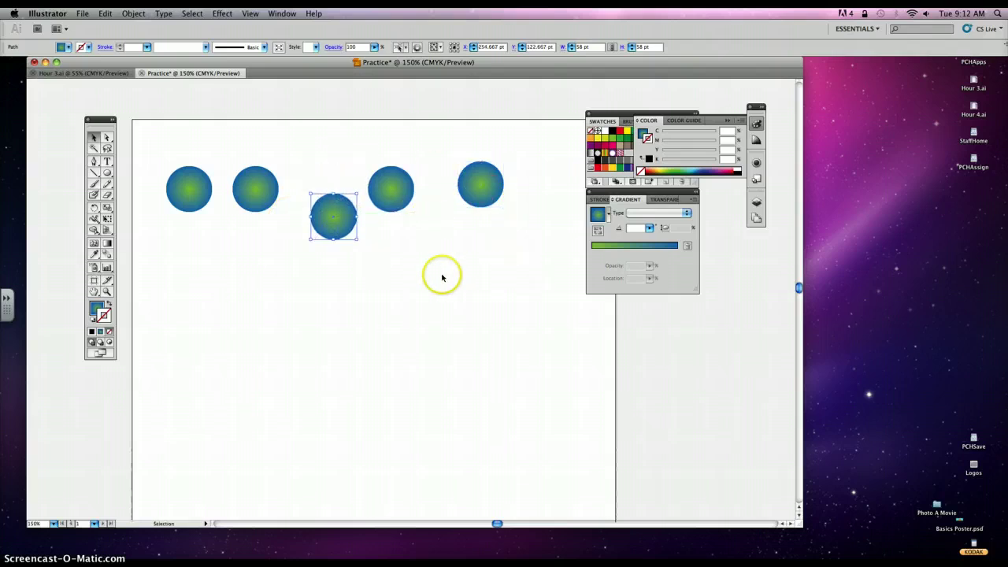
left_click_drag(258, 187, 252, 165)
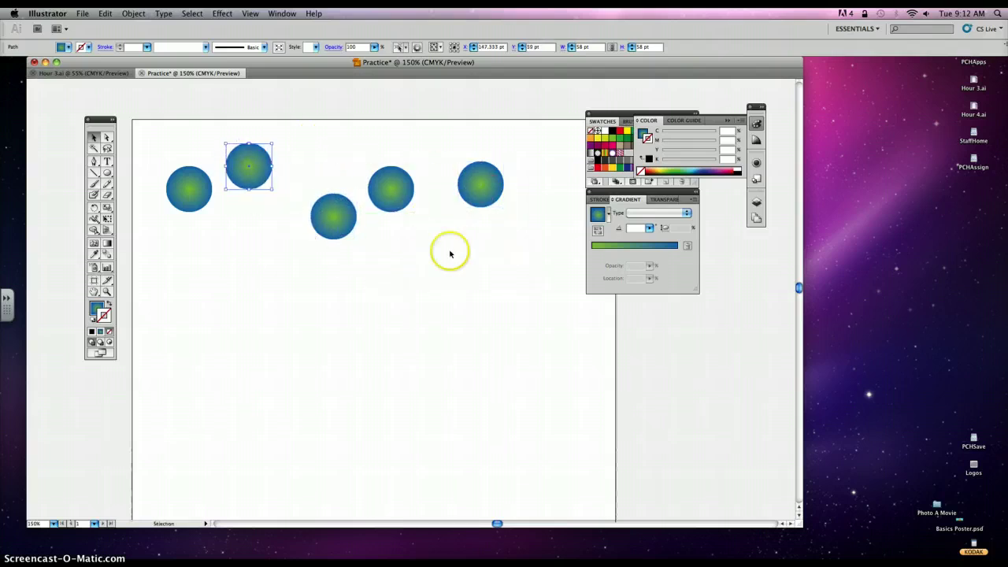
left_click_drag(549, 272, 157, 134)
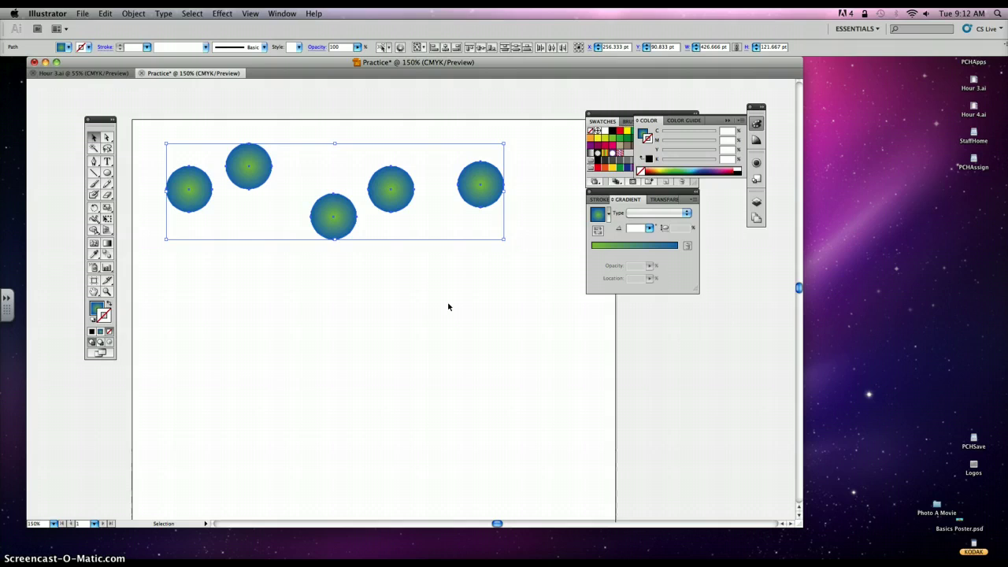
left_click(536, 281)
Open the Align panel and position it below the circles.
left_click(281, 13)
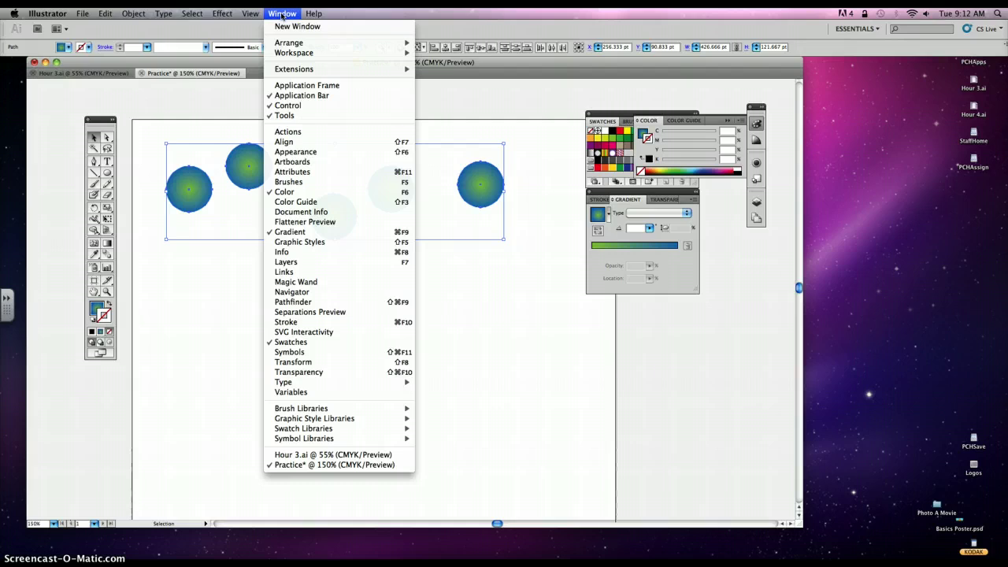
left_click(288, 142)
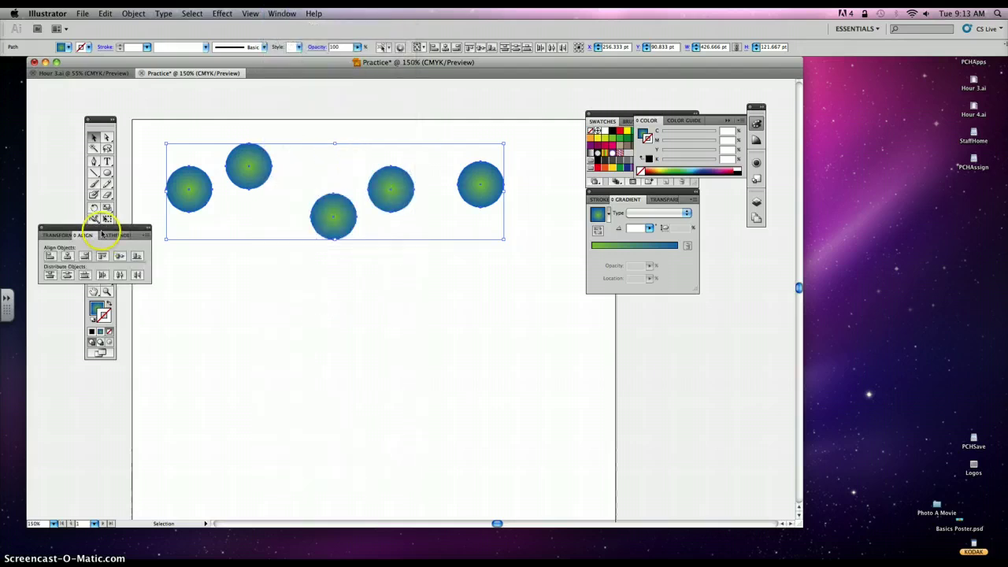
left_click_drag(102, 233, 353, 283)
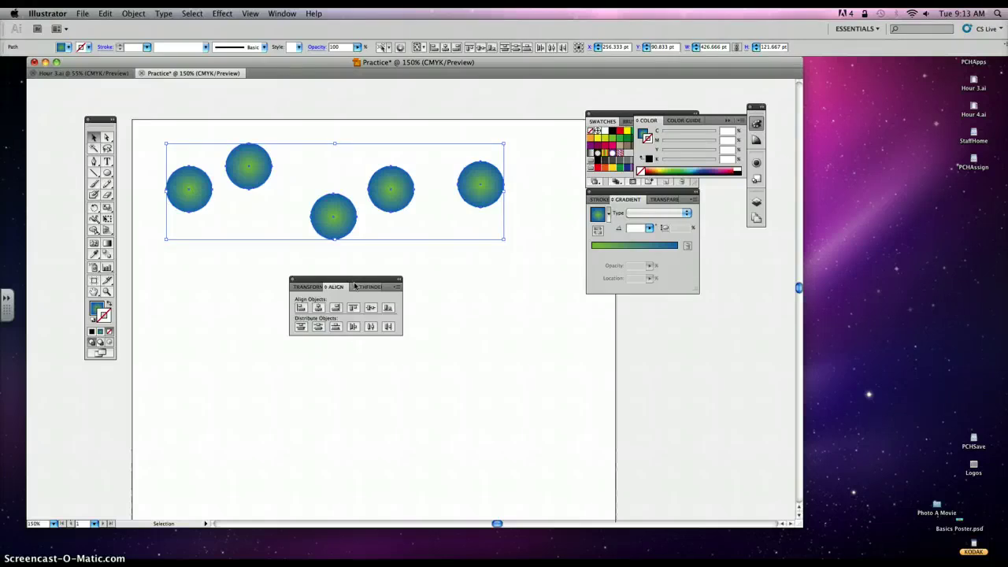
Top-align the five circles, distribute them by horizontal centre, then deselect.
left_click(363, 311)
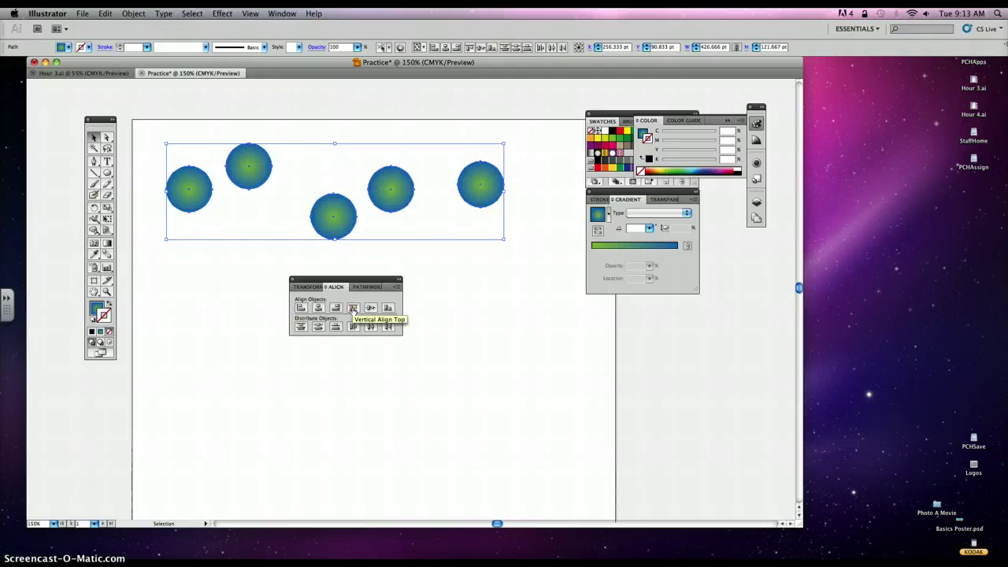
left_click(351, 308)
left_click(353, 327)
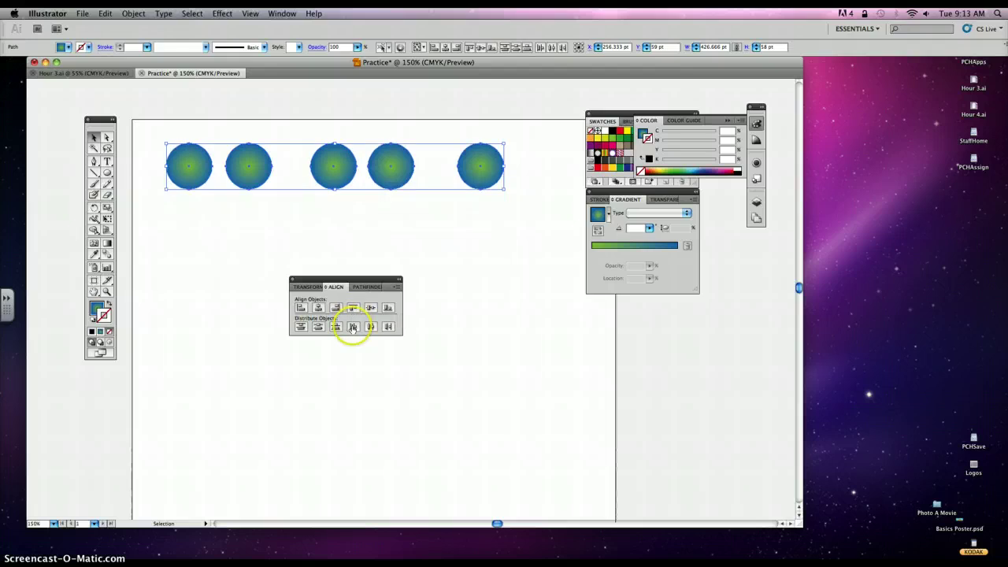
left_click(353, 327)
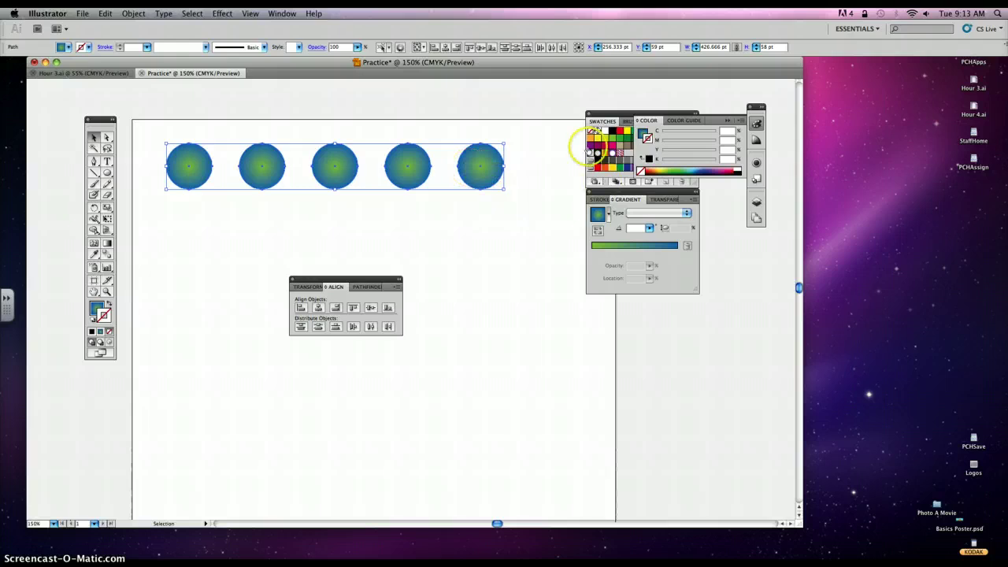
left_click(565, 131)
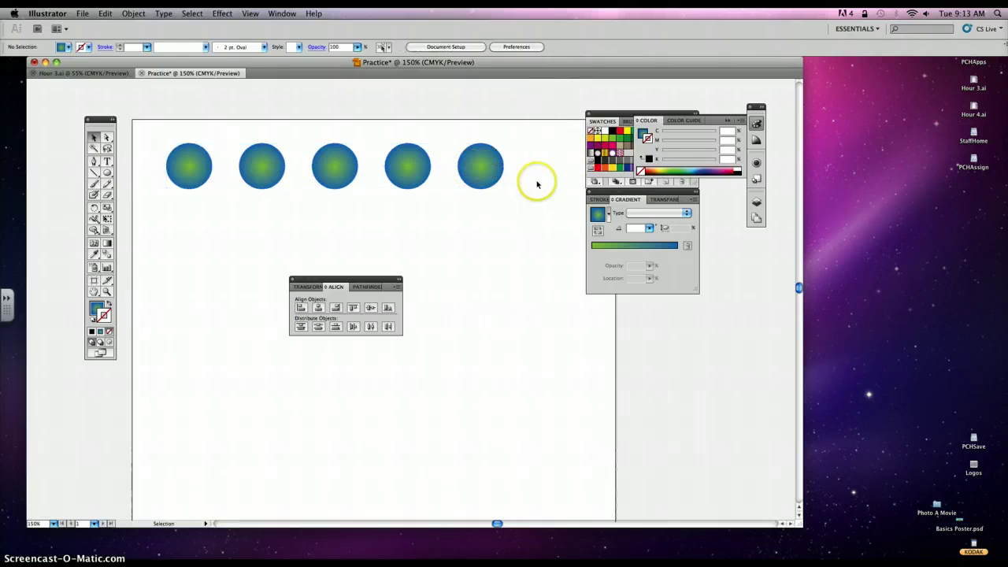
Zoom out and move the first and fifth circles out toward the page edges.
key("super+minus")
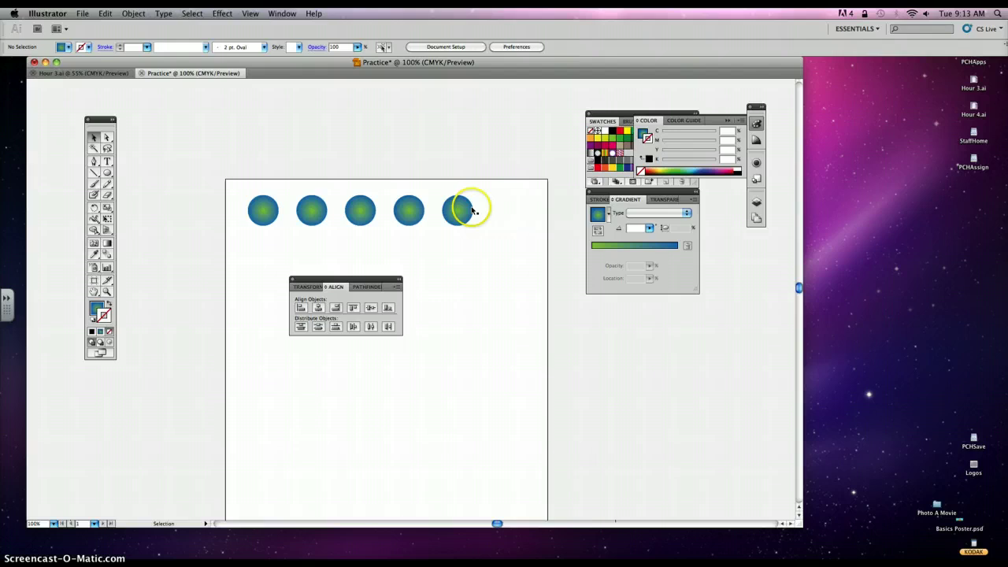
left_click_drag(459, 210, 525, 209)
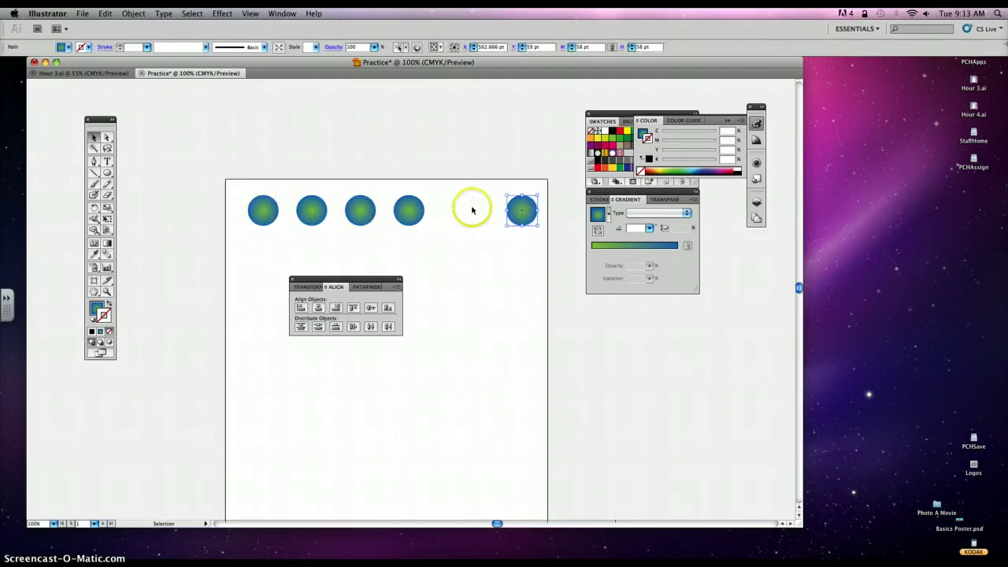
left_click_drag(265, 209, 255, 206)
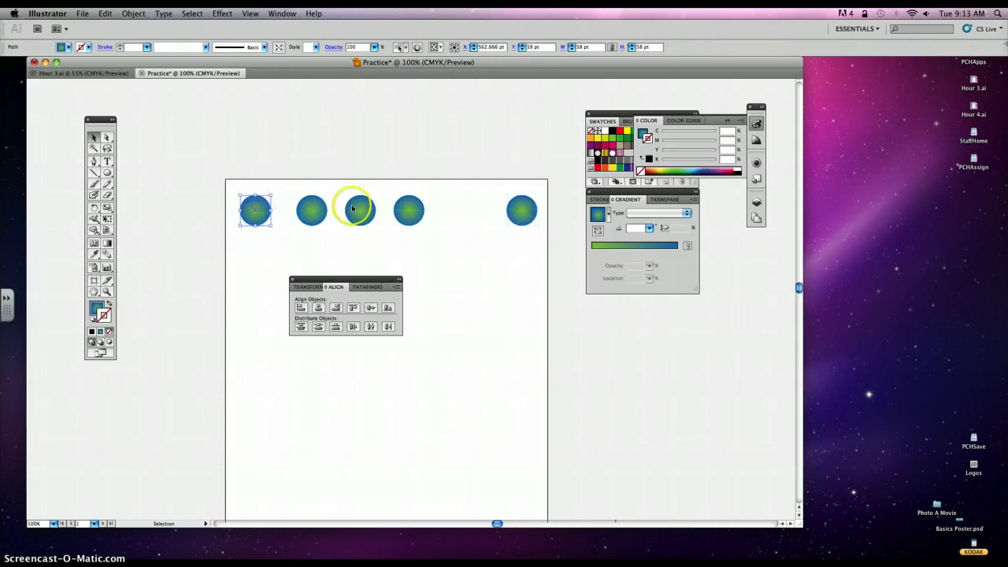
Select all five circles, distribute them by horizontal centre across the page, then deselect.
left_click_drag(547, 226, 240, 197)
left_click(519, 211)
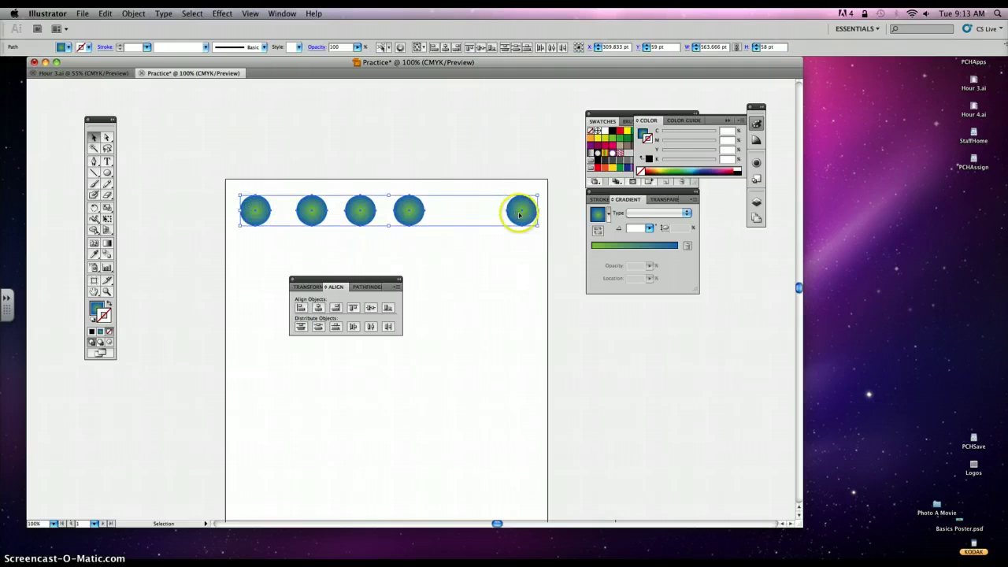
left_click(255, 209)
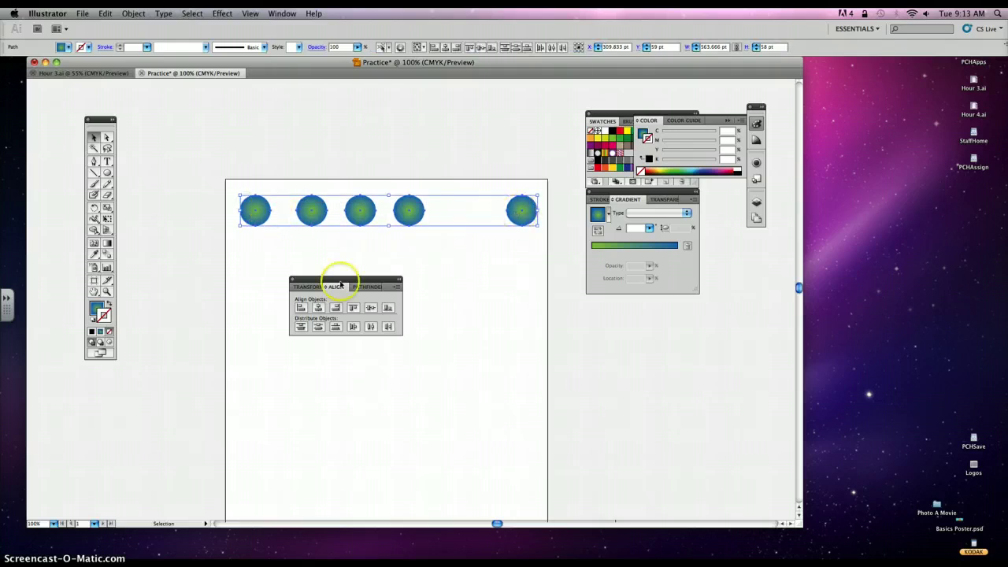
left_click(356, 331)
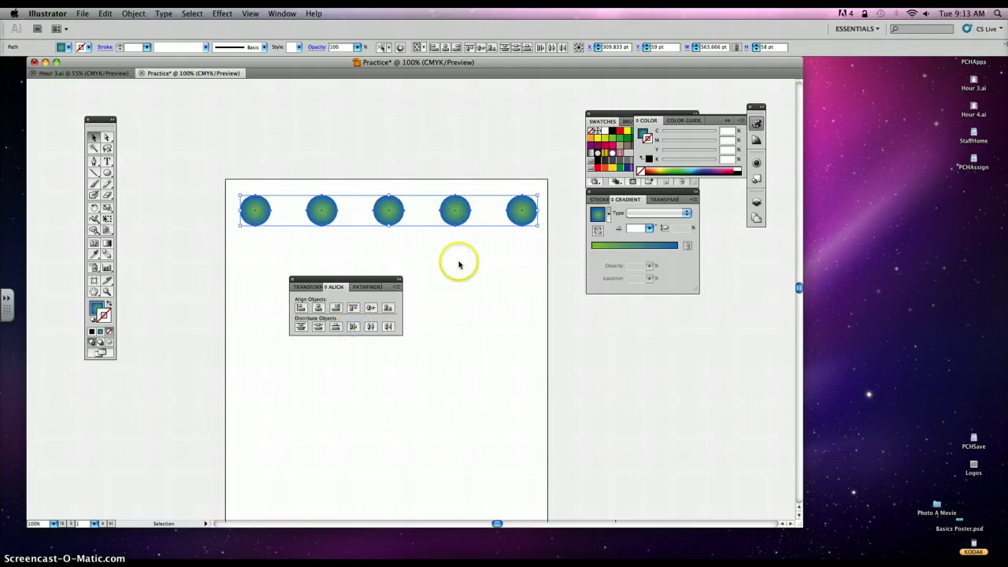
left_click(506, 338)
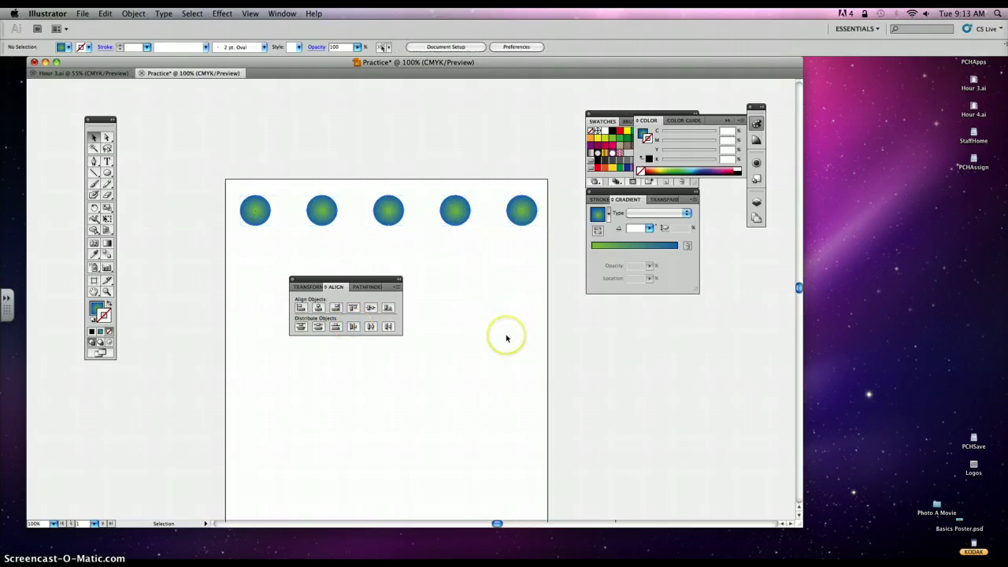
Select the fourth circle and save its blue-green gradient as a new swatch.
left_click(456, 214)
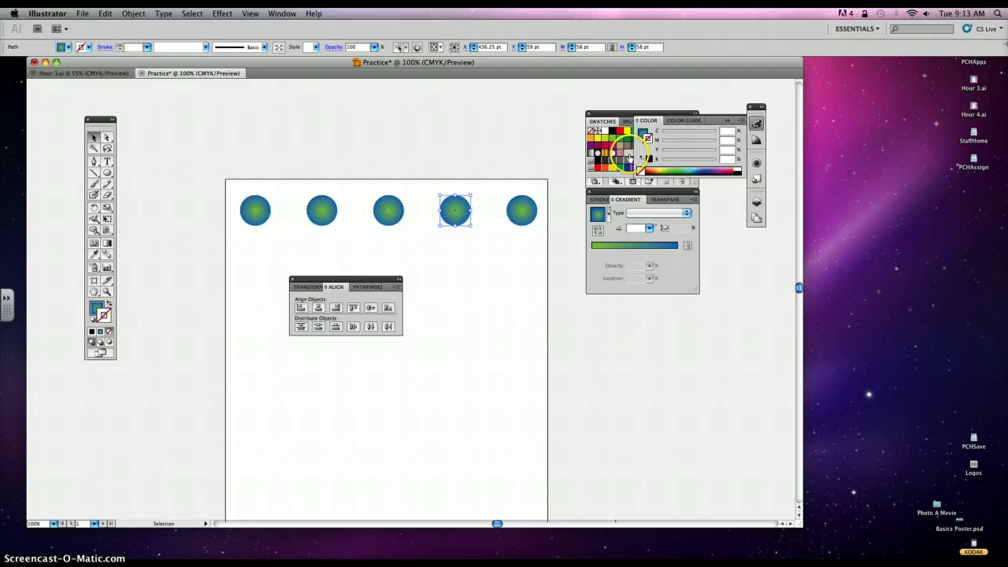
left_click_drag(716, 118, 819, 138)
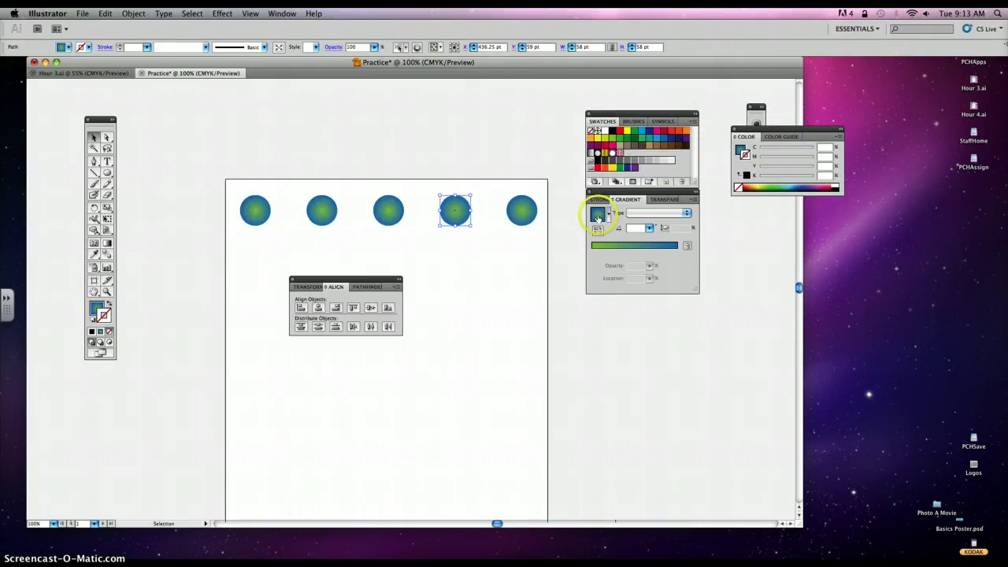
mouse_move(643, 167)
left_mouse_down()
mouse_move(621, 130)
mouse_move(657, 241)
mouse_move(685, 269)
left_mouse_up()
Replace the gradient stops with yellow at the centre and red at the outer end.
left_click(599, 139)
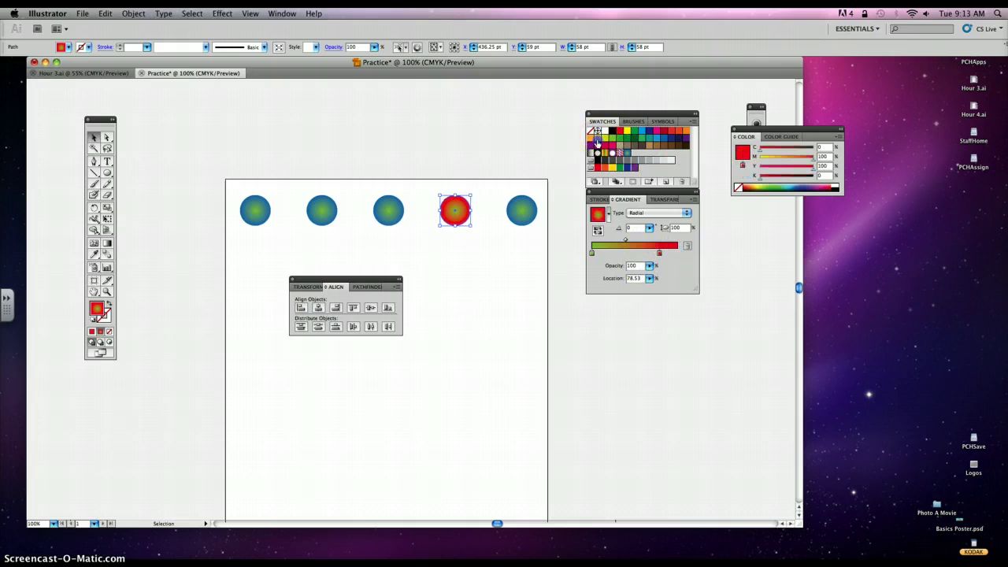
left_click_drag(597, 142, 591, 252)
left_click_drag(659, 252, 677, 255)
left_click(509, 253)
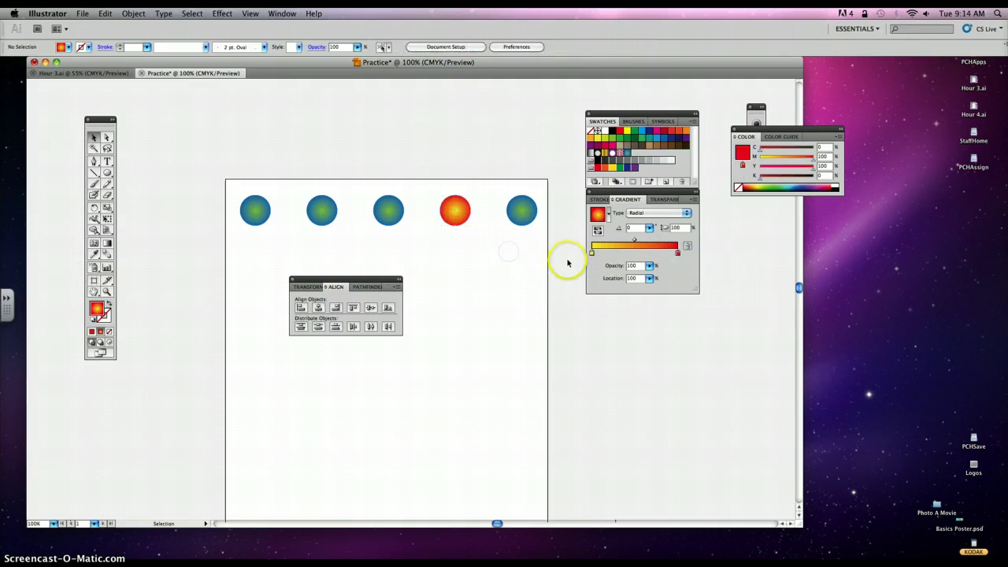